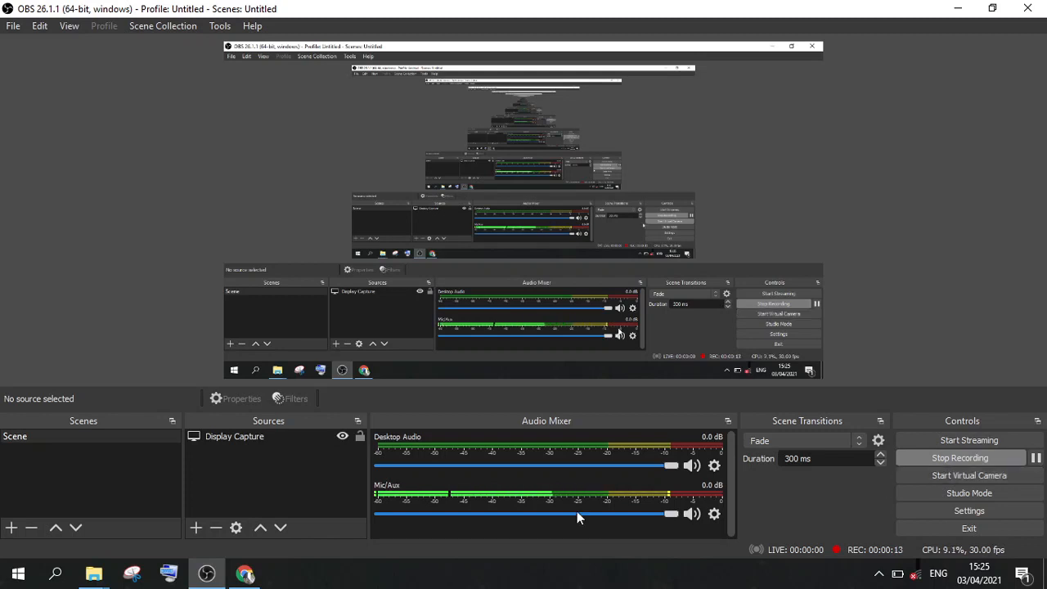
- Switch to the ProcessMonitor folder in File Explorer, launch the Procmon application and allow it to run
mouse_move(247, 575)
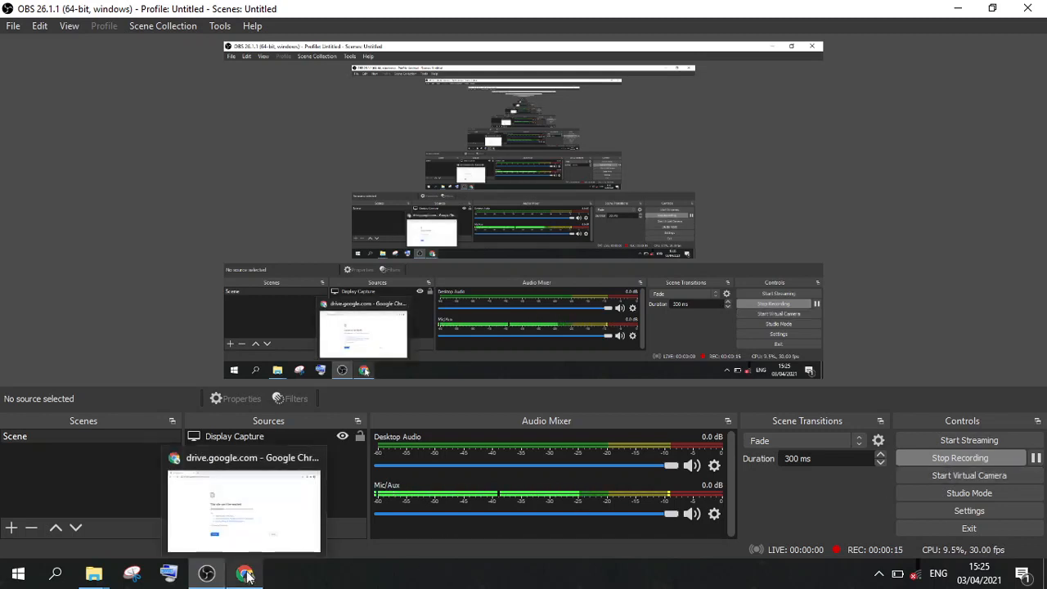
click(207, 575)
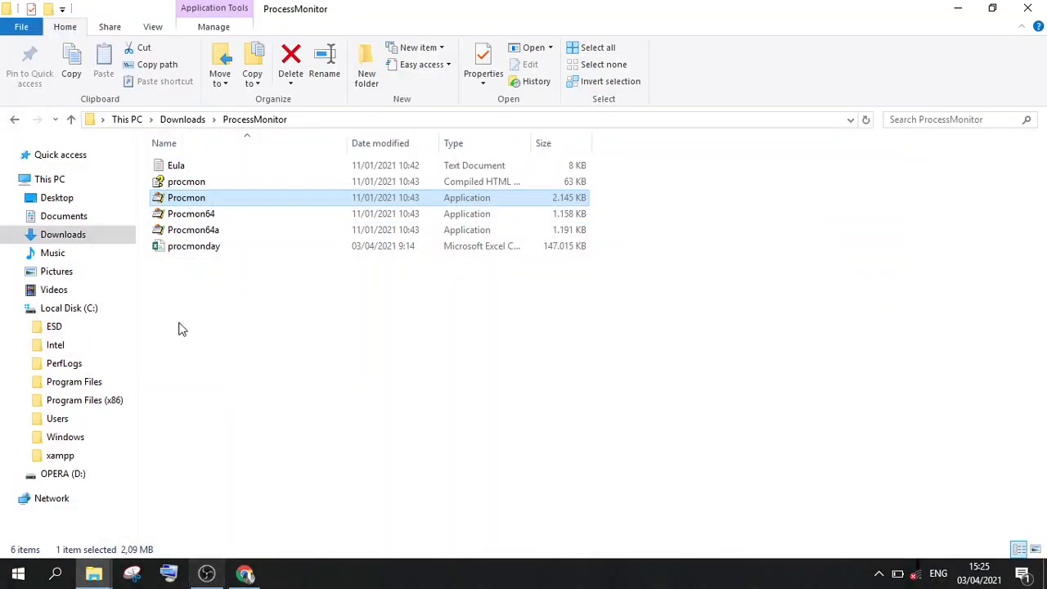
key(F2)
double_click(269, 203)
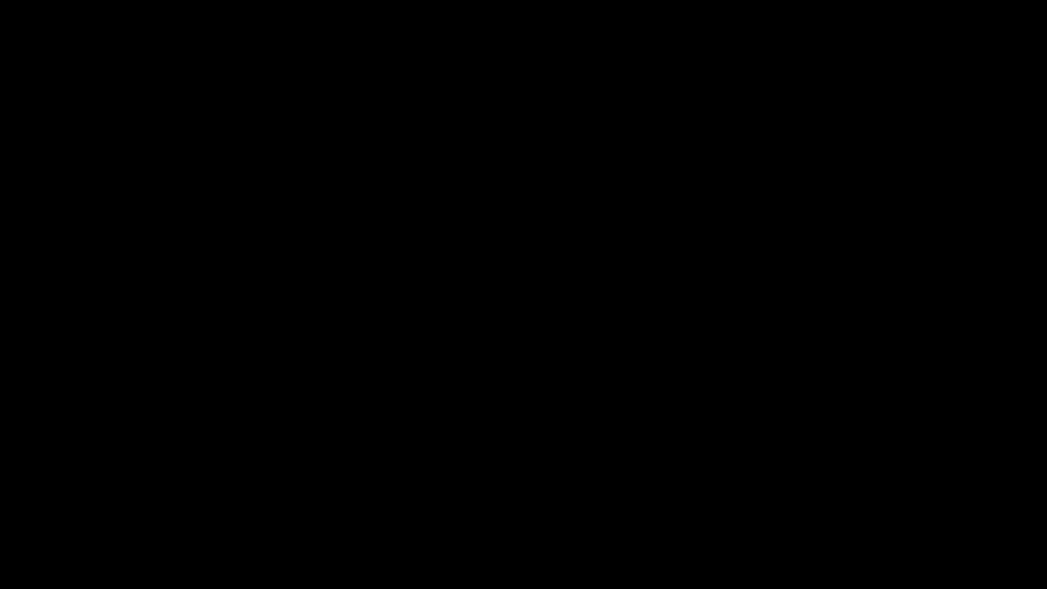
click(431, 396)
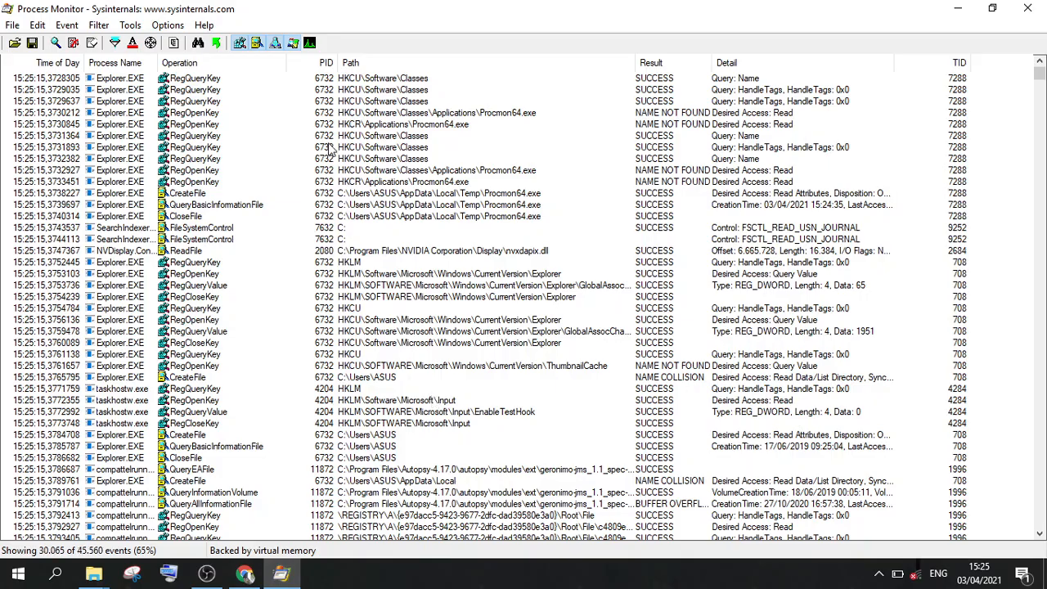
- Examine the first captured Explorer.EXE events and their process, operation, PID and path columns
click(3, 79)
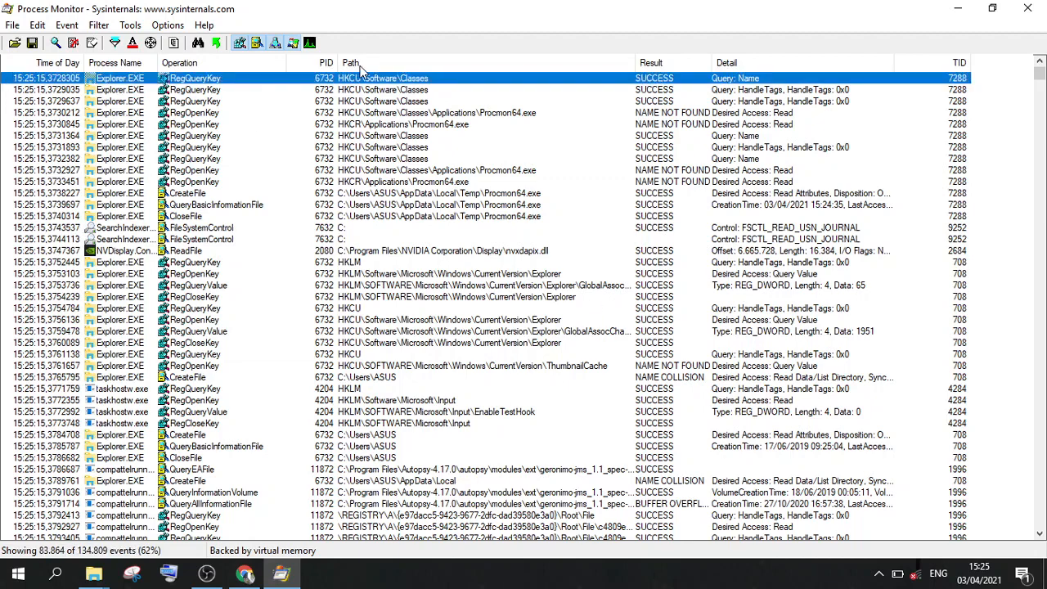
click(393, 90)
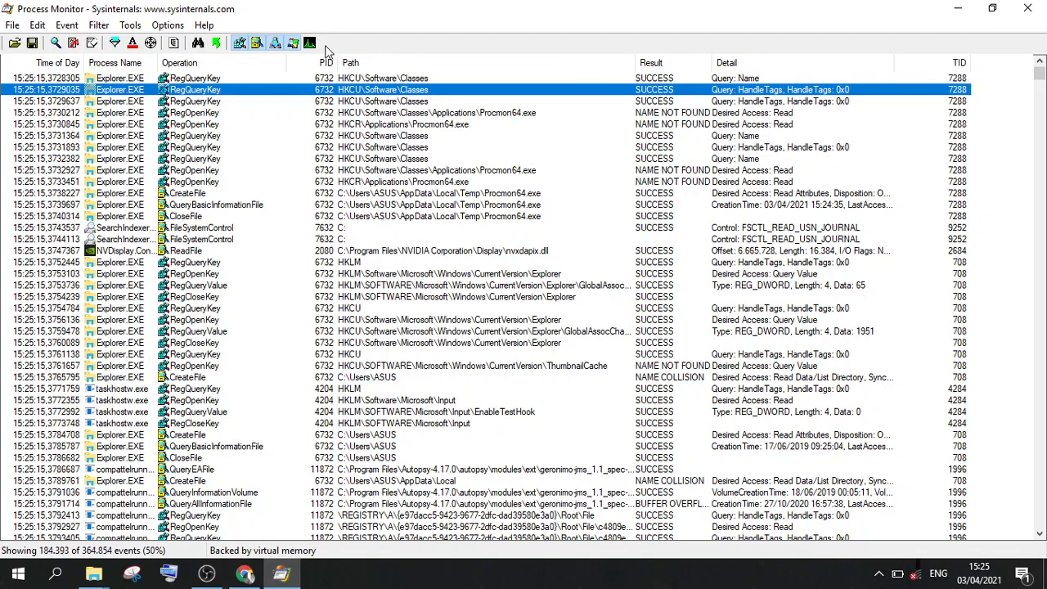
click(278, 114)
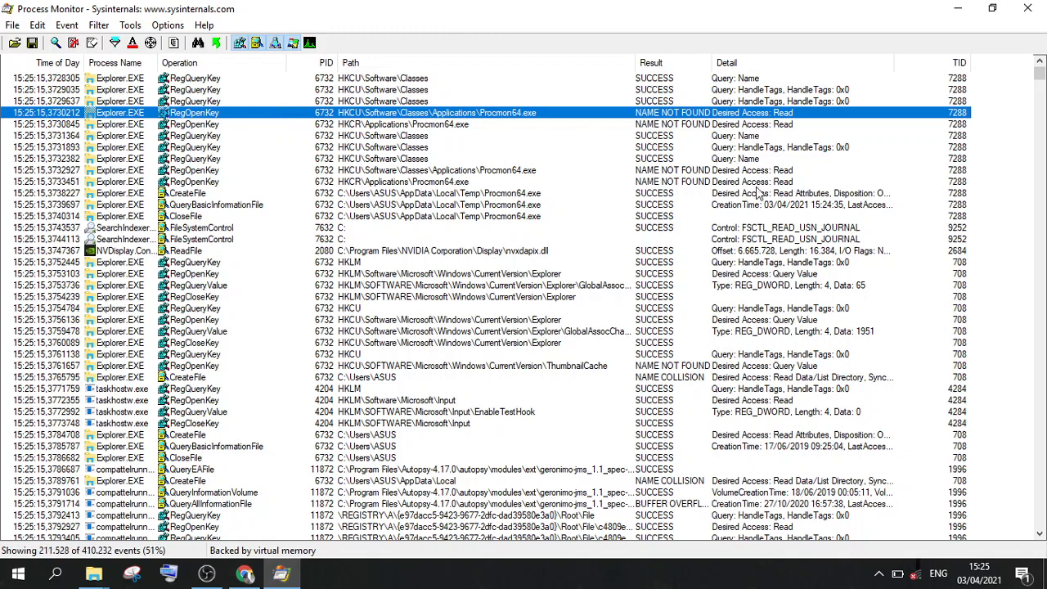
- Go through the captured events and compare their values in the Result column, from SUCCESS to NAME NOT FOUND, NAME COLLISION and BUFFER OVERFLOW
click(644, 92)
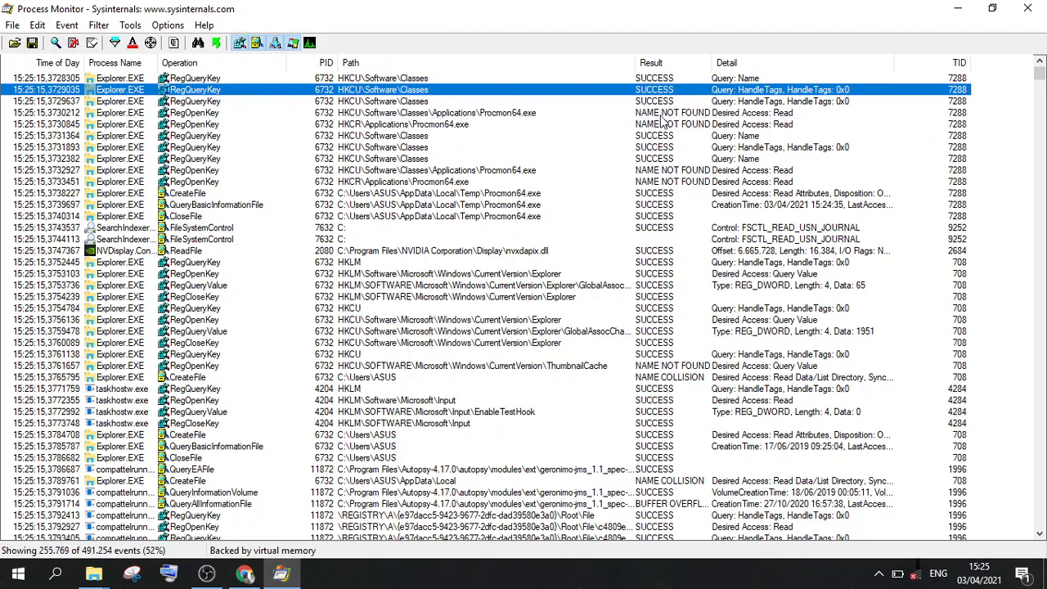
click(626, 298)
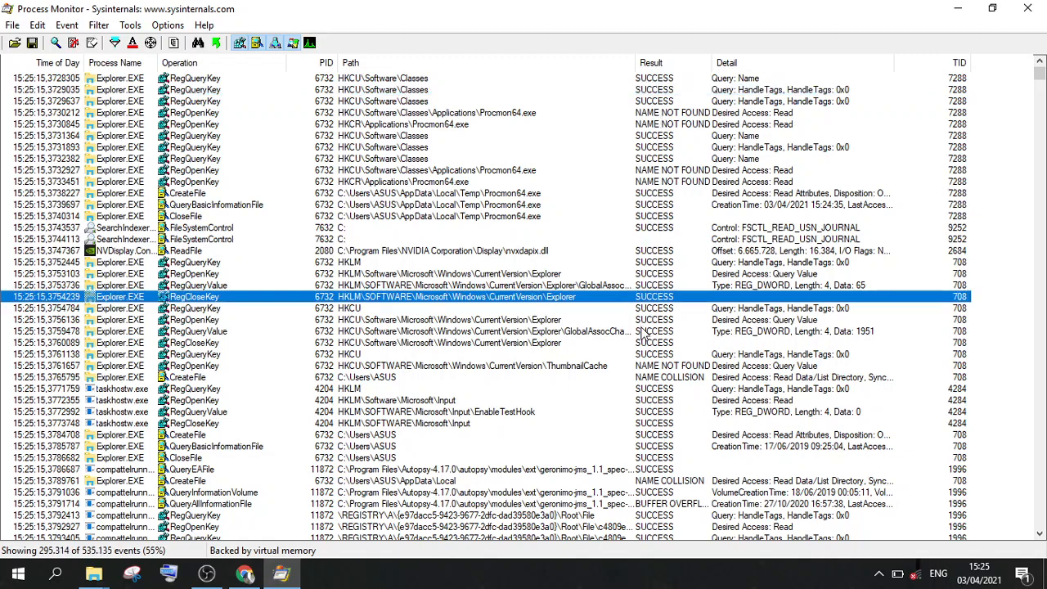
click(655, 366)
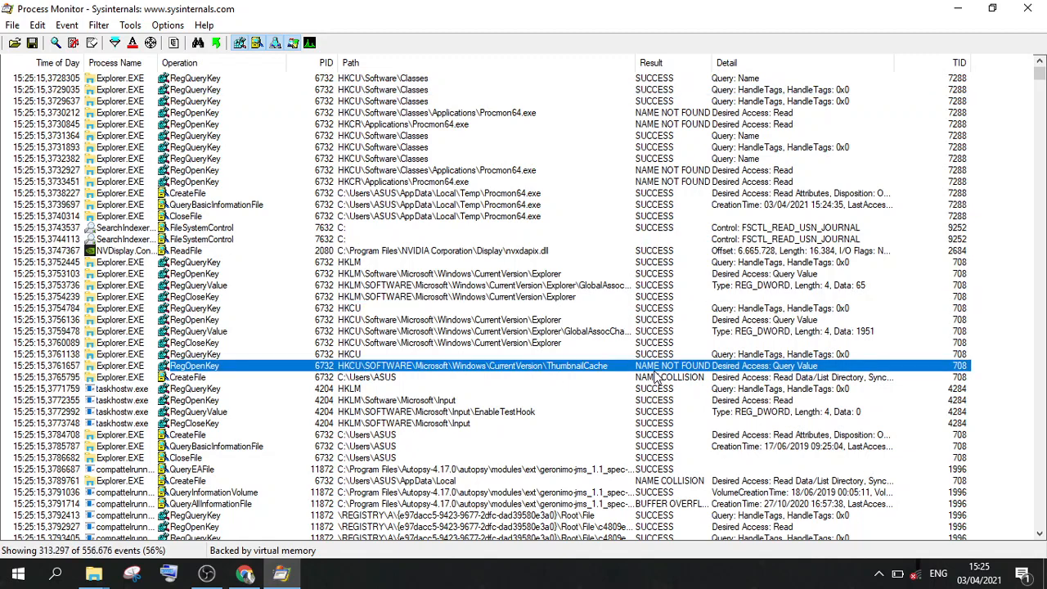
click(655, 378)
key(Down)
key(Down)
key(Down)
key(Down)
key(Down)
key(Down)
key(Down)
key(Down)
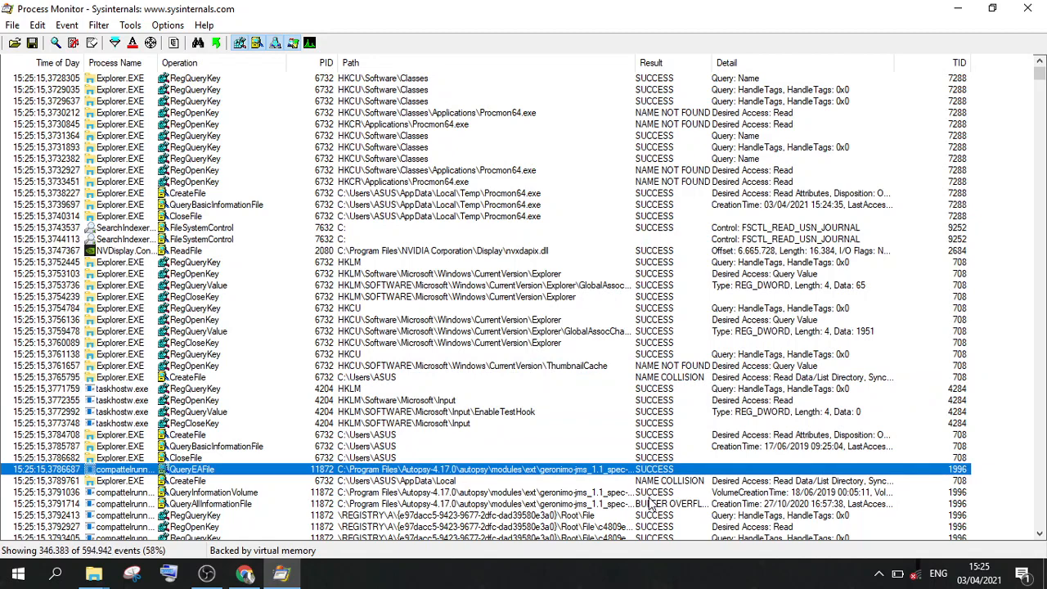
key(Down)
key(Down)
key(Down)
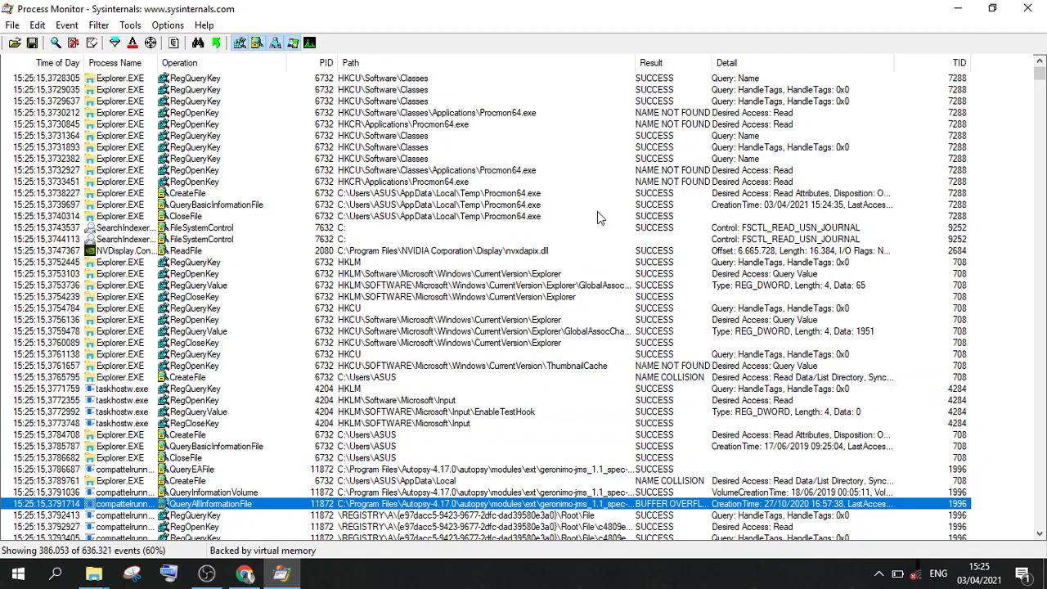
- Open the properties of the first Explorer.EXE RegQueryKey event and review its class and registry path
click(654, 79)
right_click(654, 79)
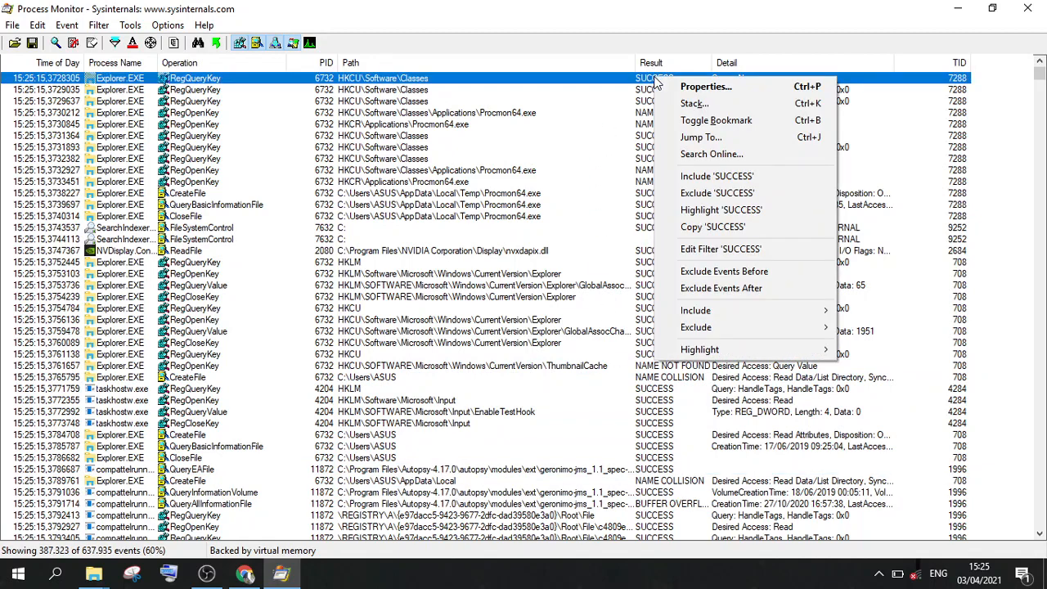
click(674, 89)
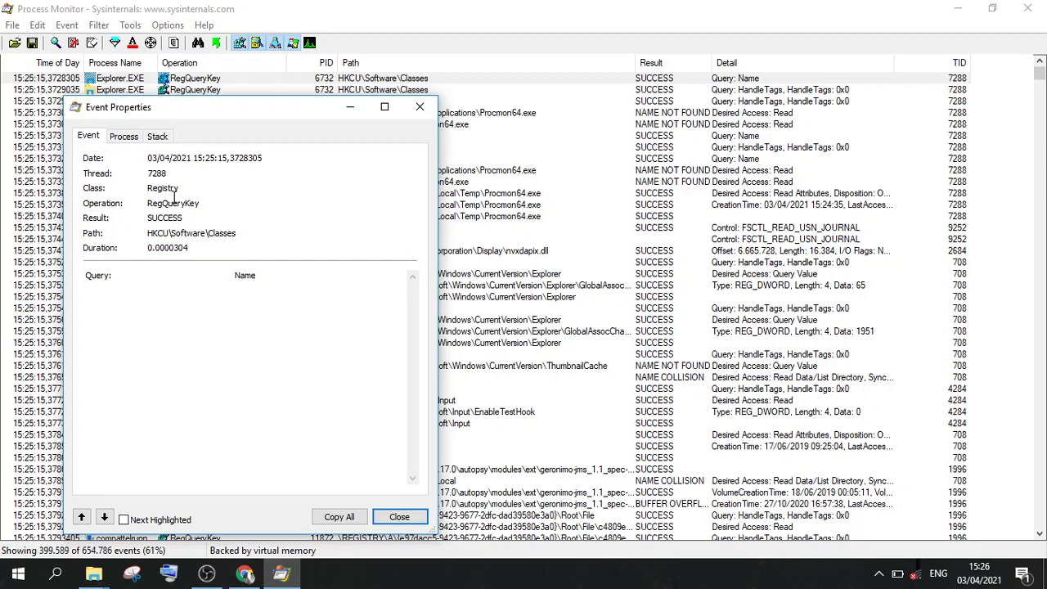
drag(175, 195, 132, 193)
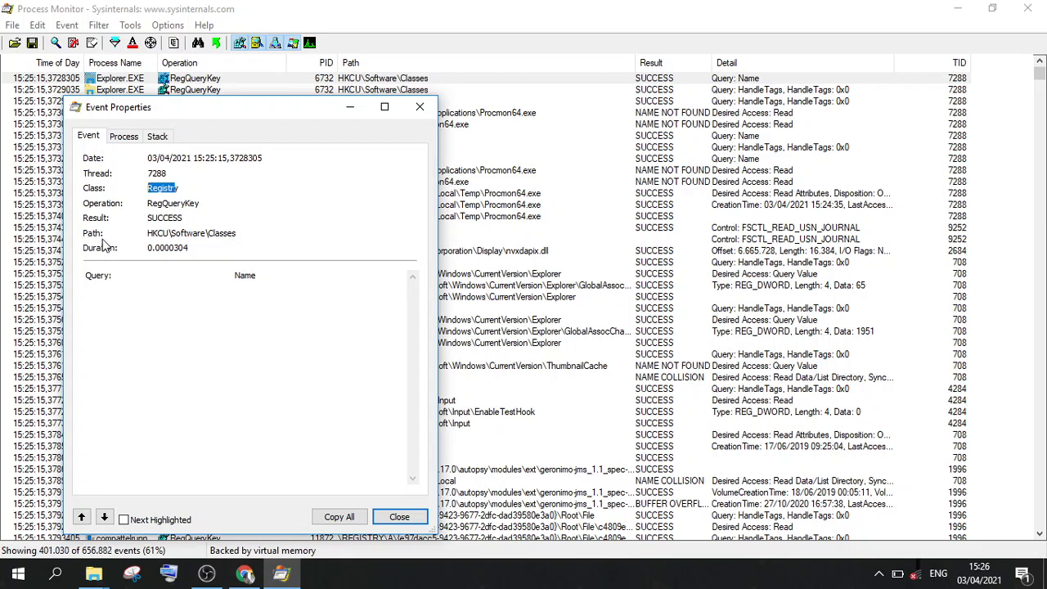
drag(261, 232, 84, 232)
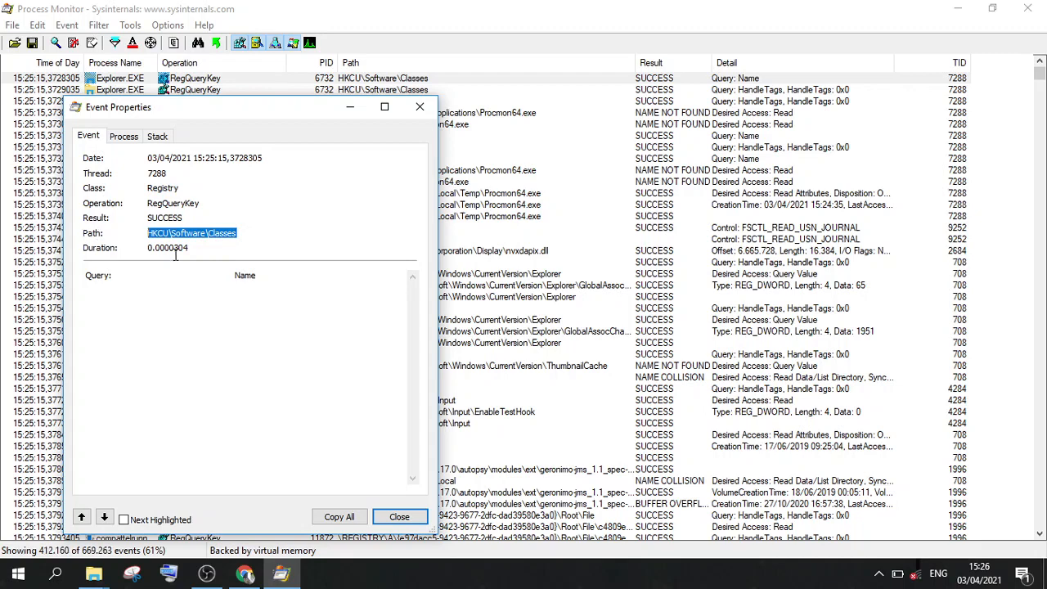
- Review the process details of the event, including the image path, ended status and loaded modules
click(124, 137)
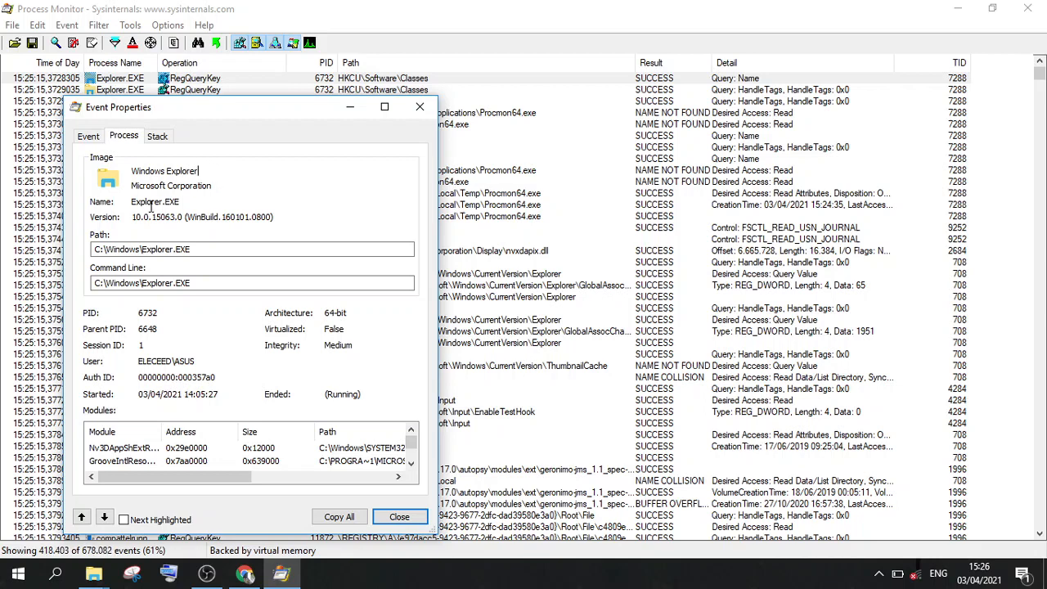
click(204, 250)
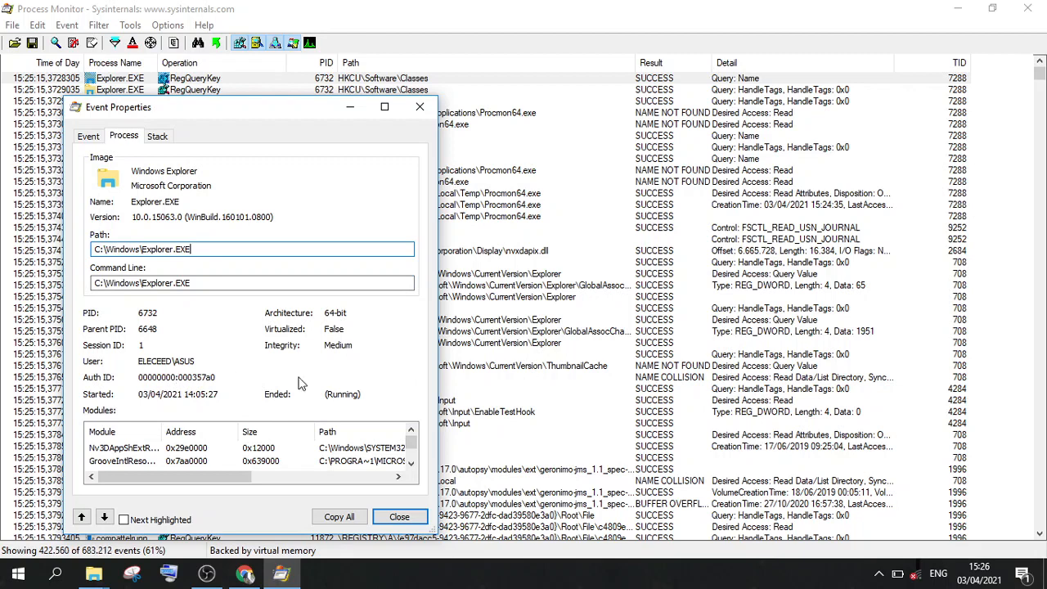
drag(370, 397, 265, 380)
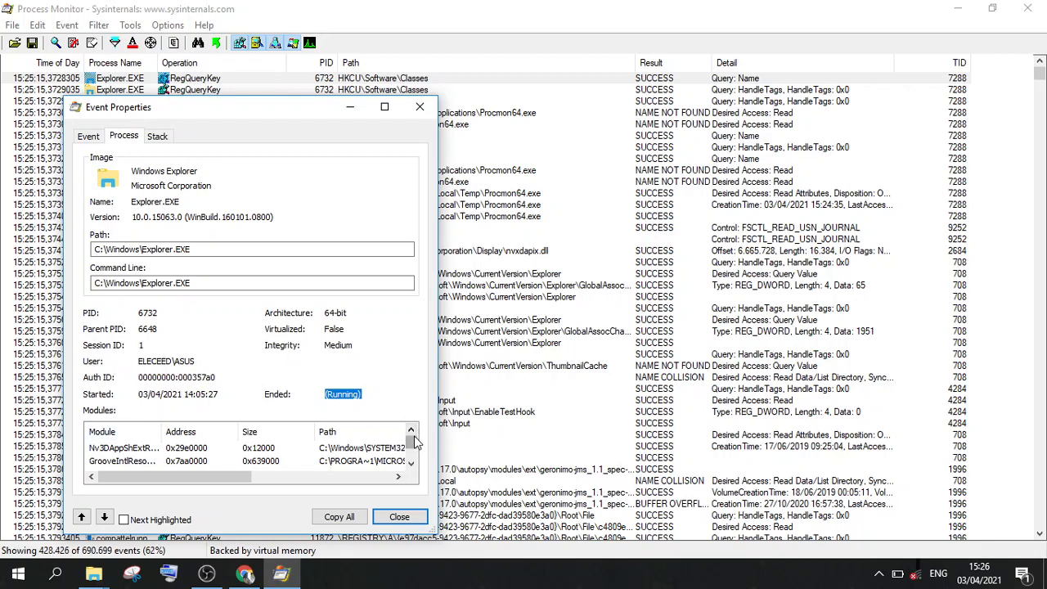
drag(415, 442, 413, 455)
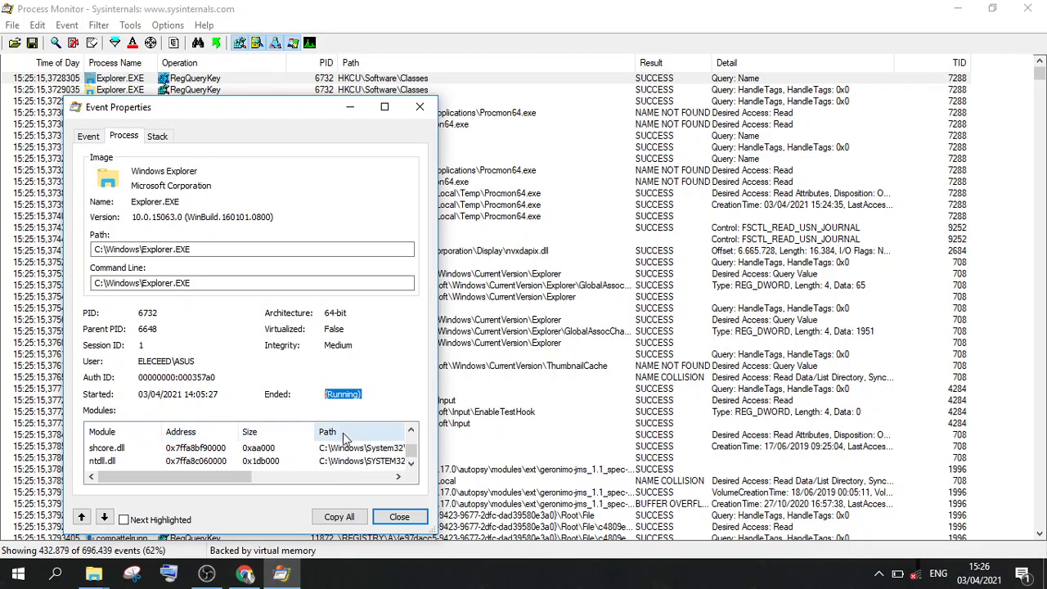
- Show the event's call stack and examine the modules of its first frames, from ntoskrnl.exe to KERNELBASE.dll
click(159, 138)
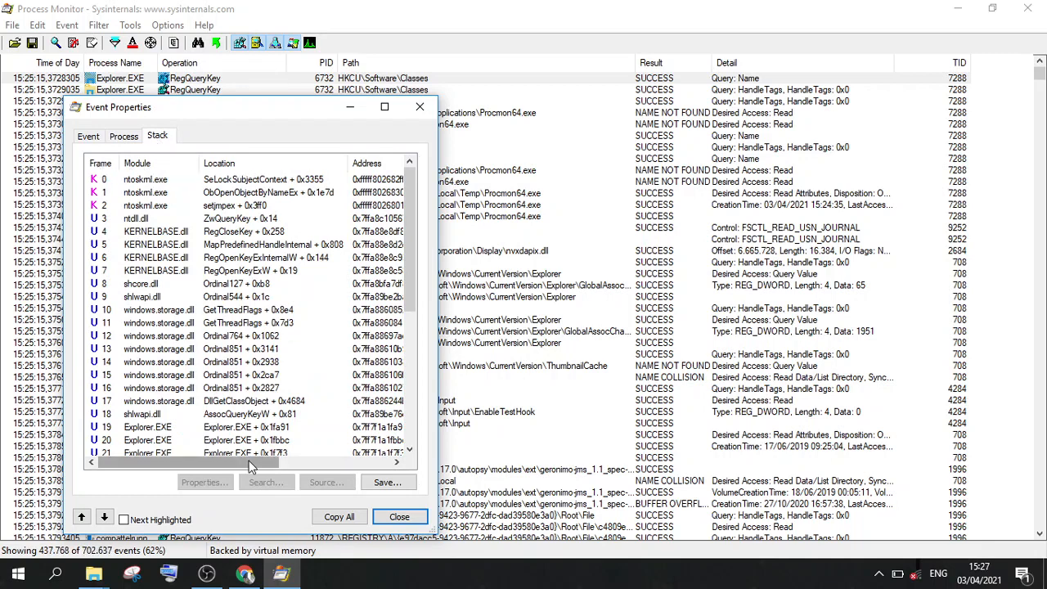
drag(248, 460, 211, 474)
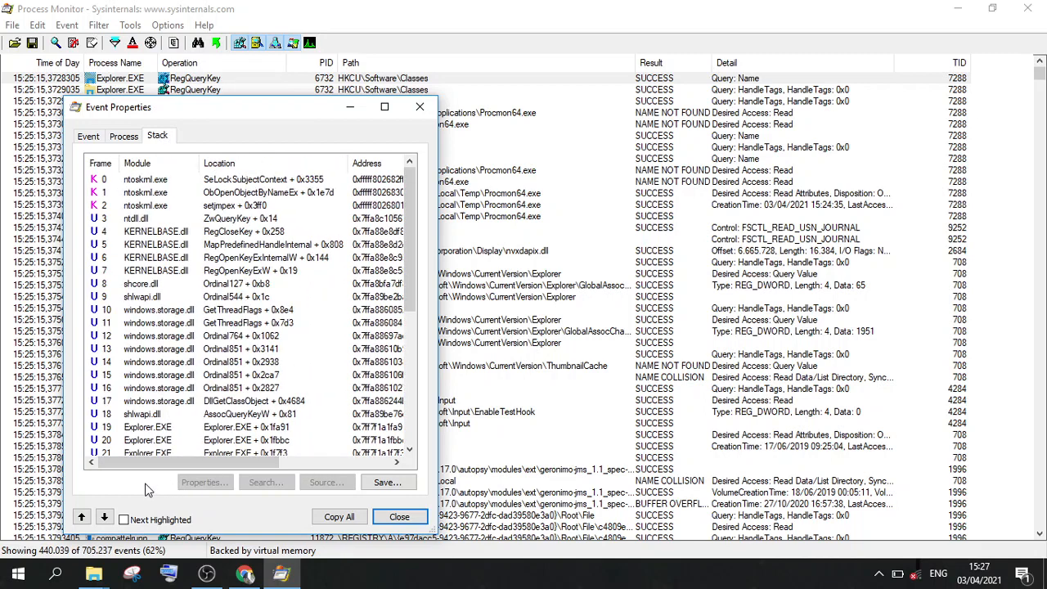
click(139, 180)
click(146, 194)
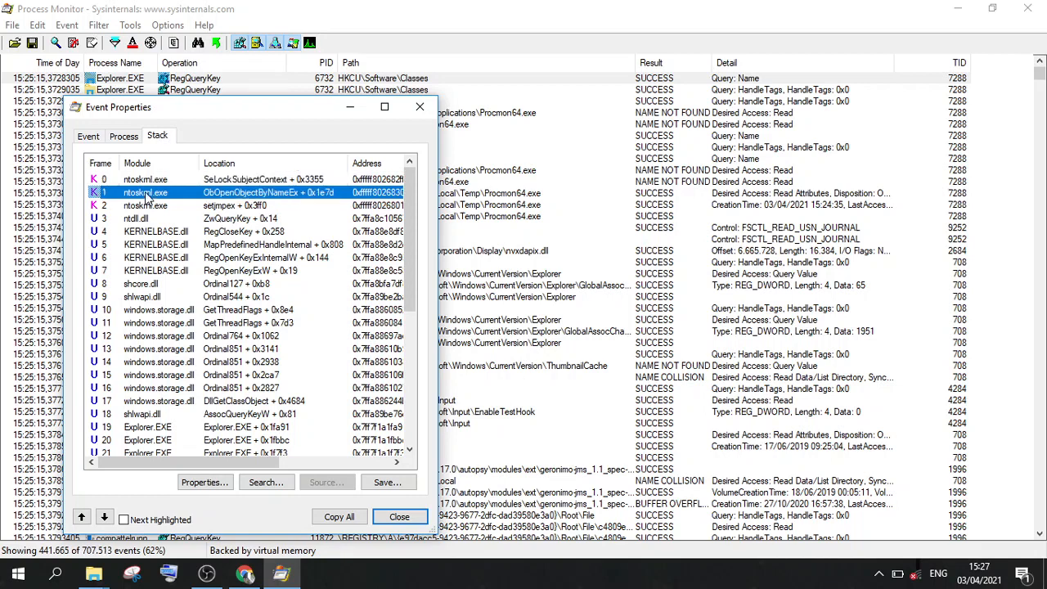
click(141, 221)
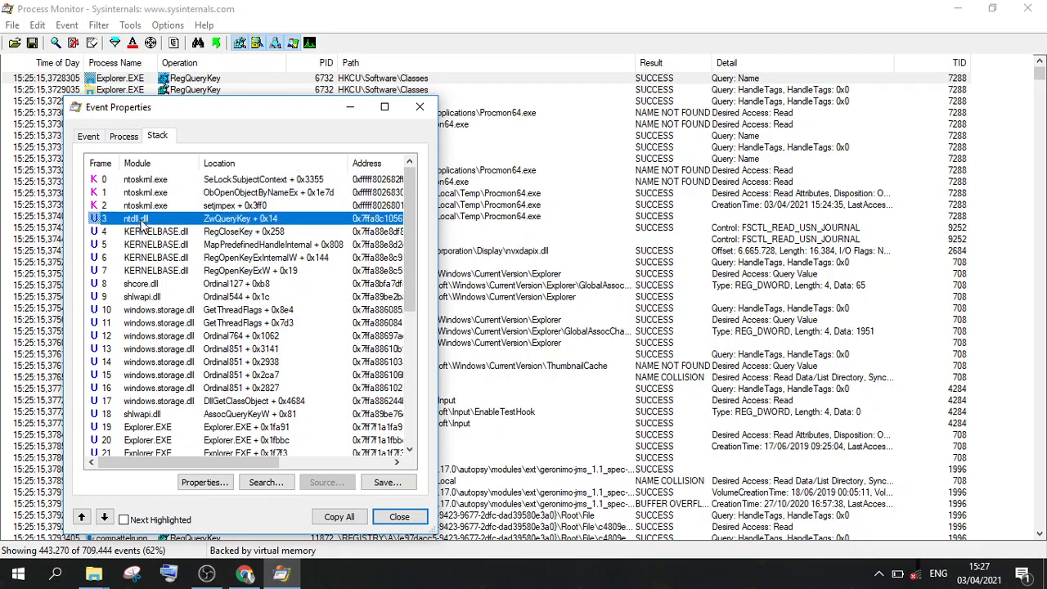
click(153, 244)
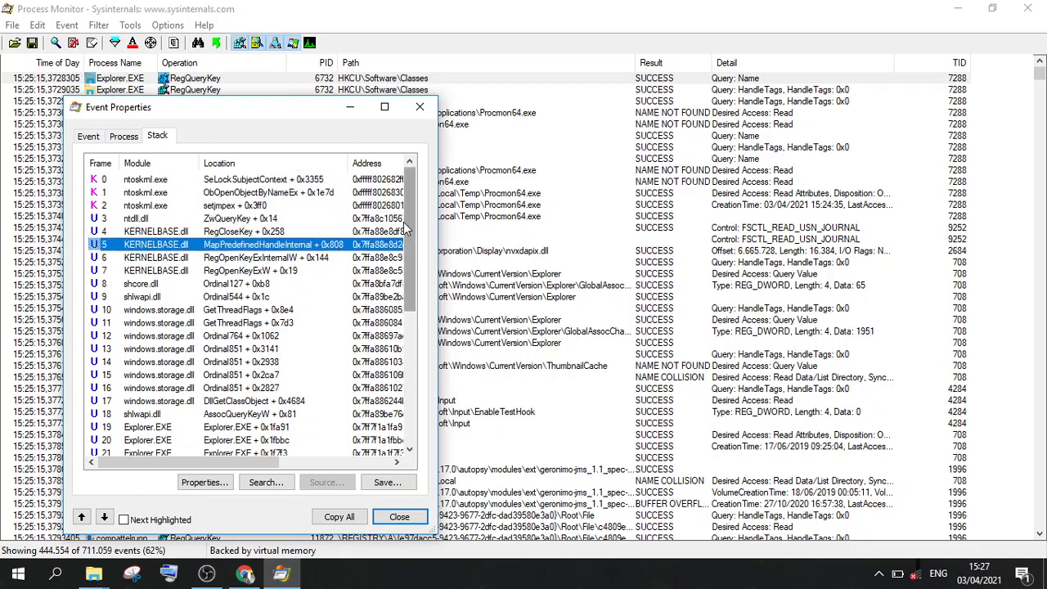
- Compare the kernel (K) and user (U) frames throughout the event's call stack, and close the event properties
drag(408, 222, 401, 358)
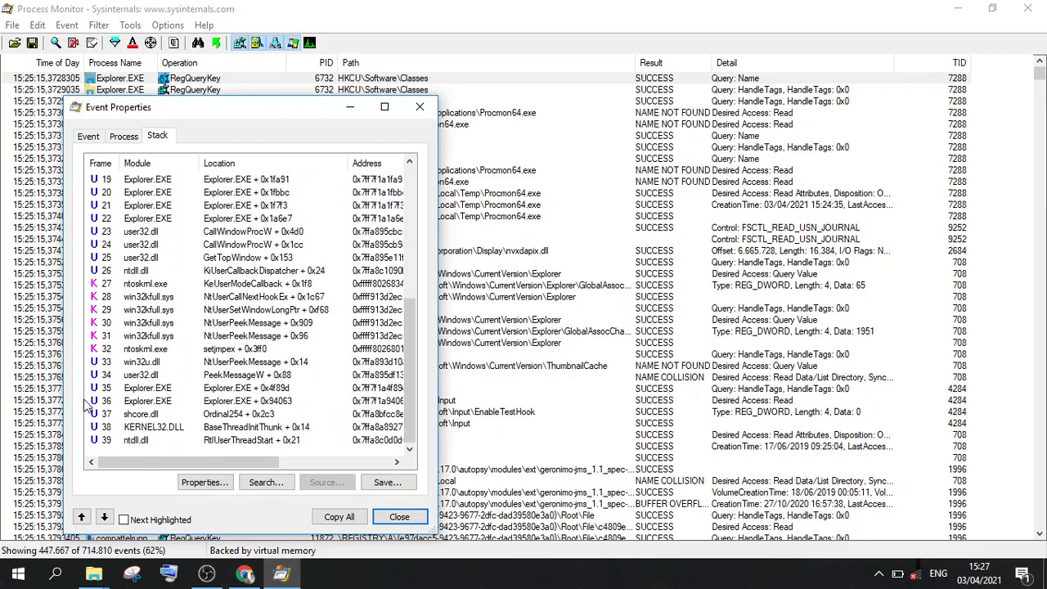
click(119, 440)
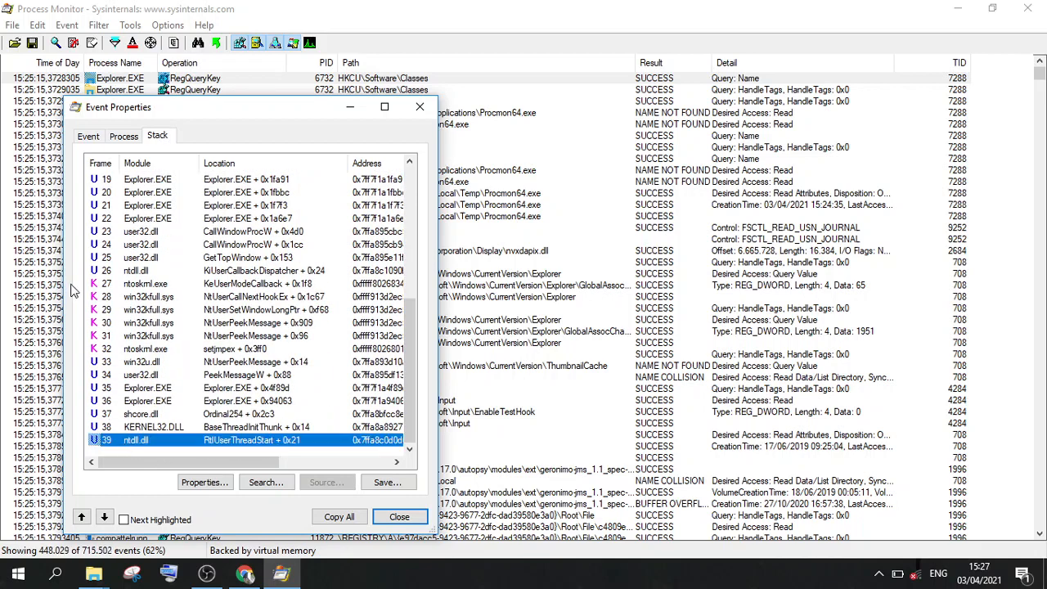
click(101, 311)
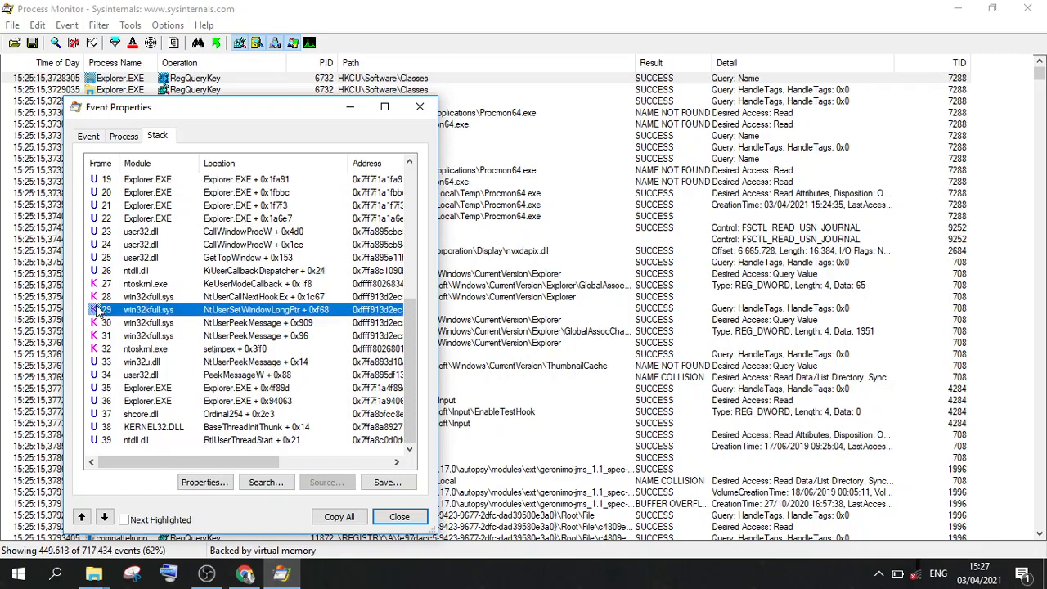
click(91, 259)
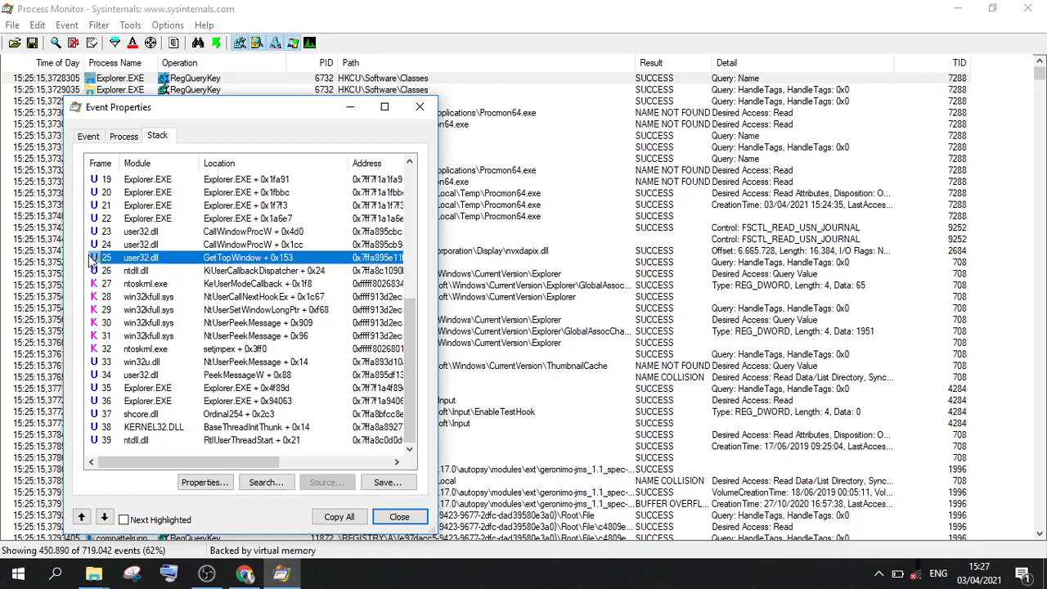
drag(405, 318, 399, 182)
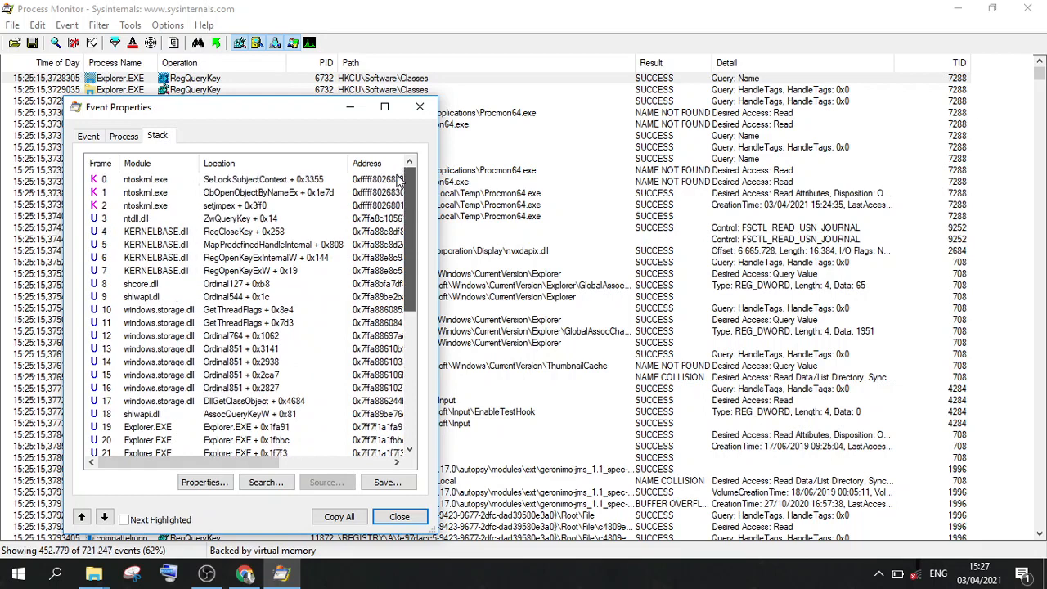
click(97, 192)
click(95, 245)
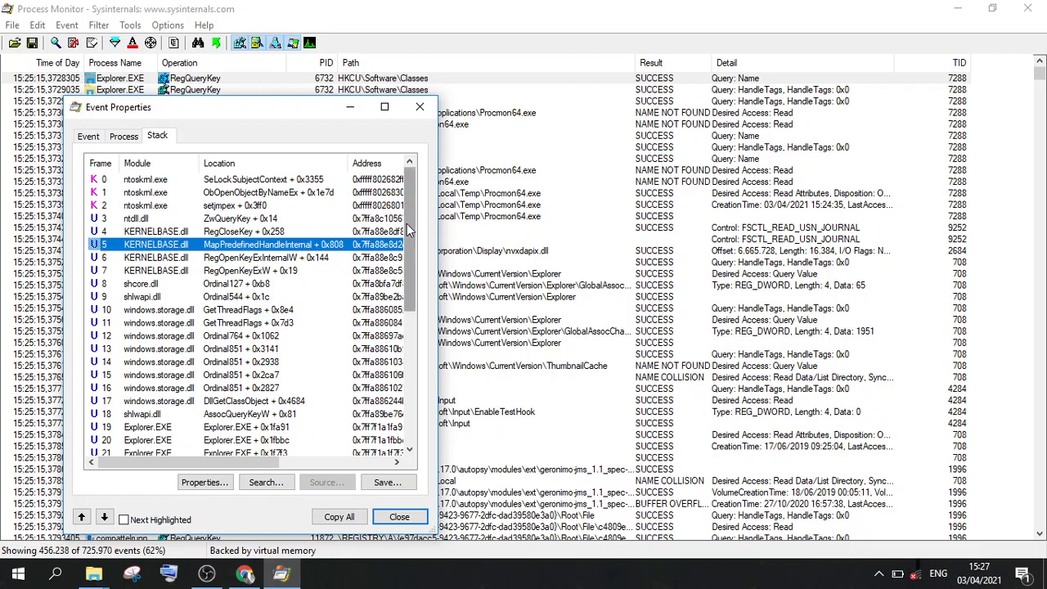
drag(407, 224, 387, 401)
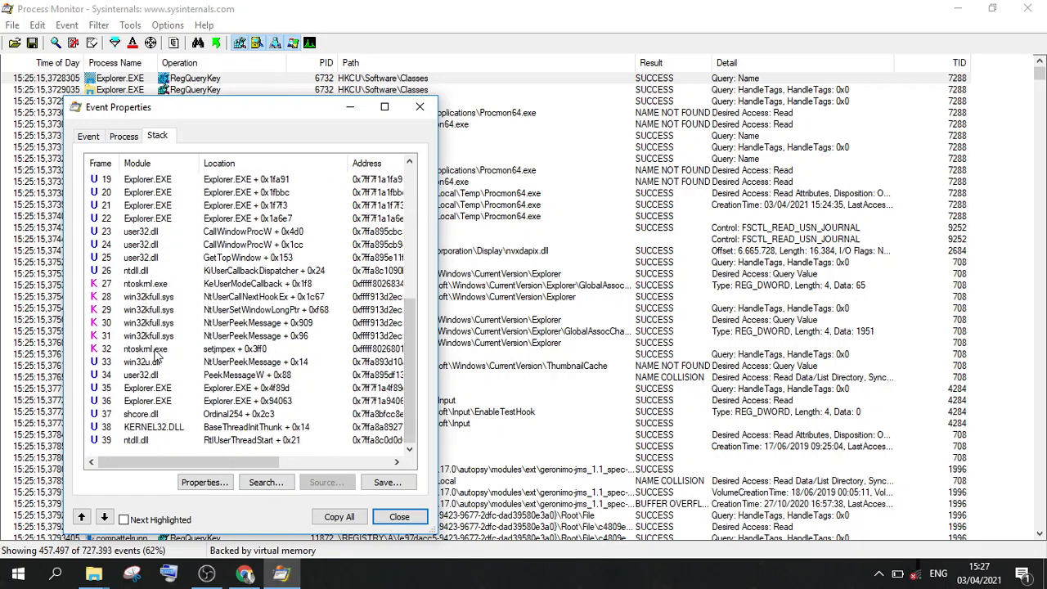
click(120, 325)
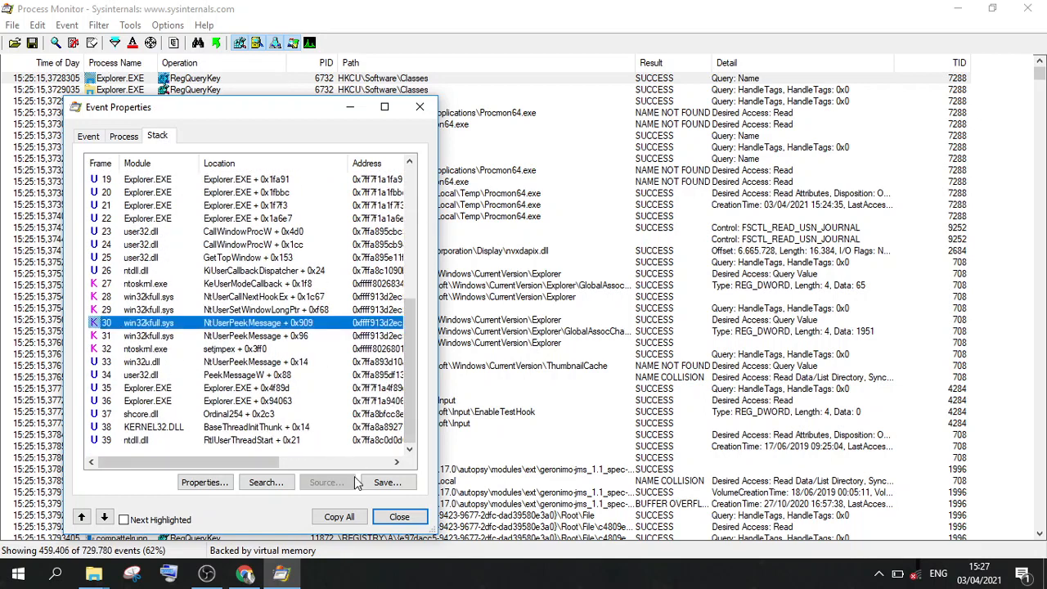
click(421, 109)
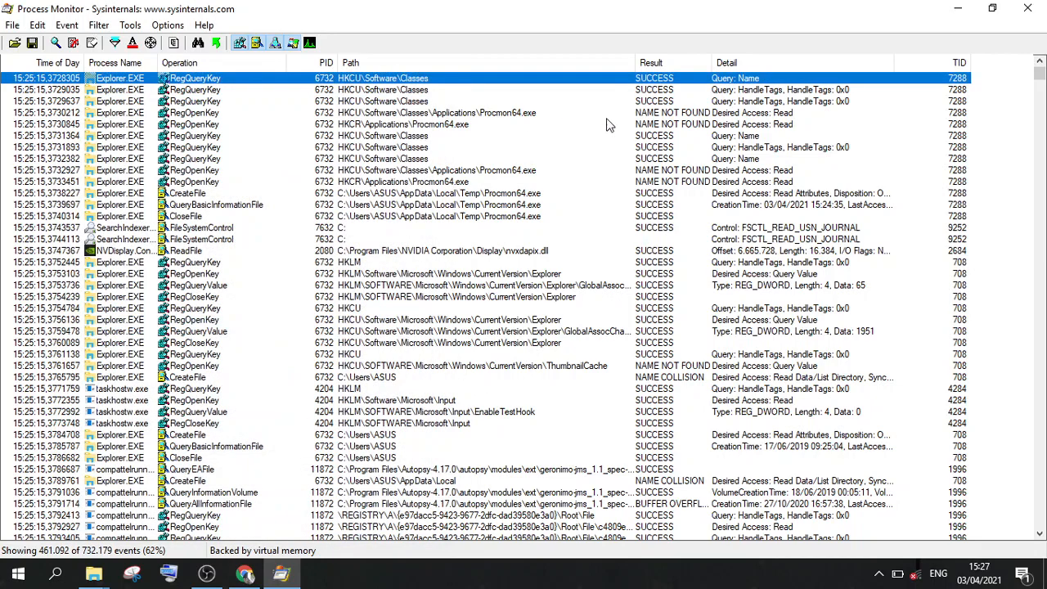
- Open the properties of the first NAME NOT FOUND RegOpenKey event and review its class and operation
click(655, 115)
right_click(668, 116)
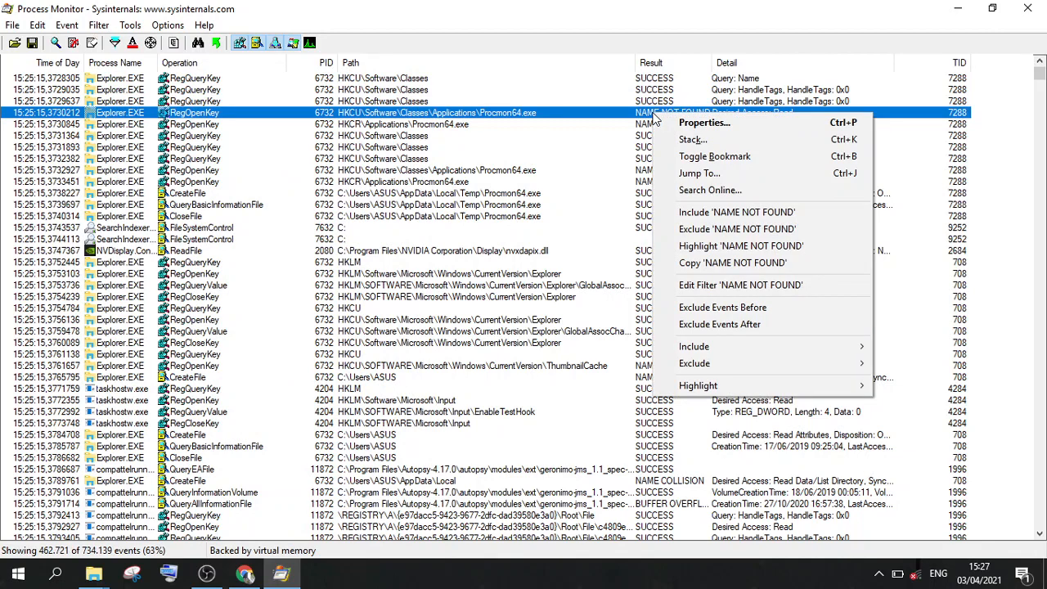
click(671, 124)
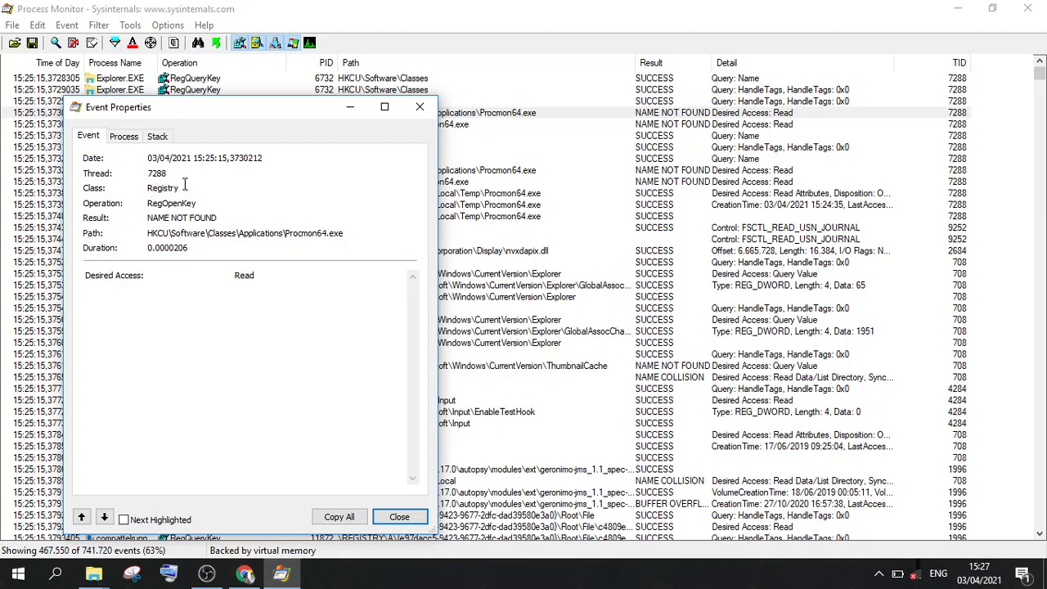
drag(188, 184, 104, 195)
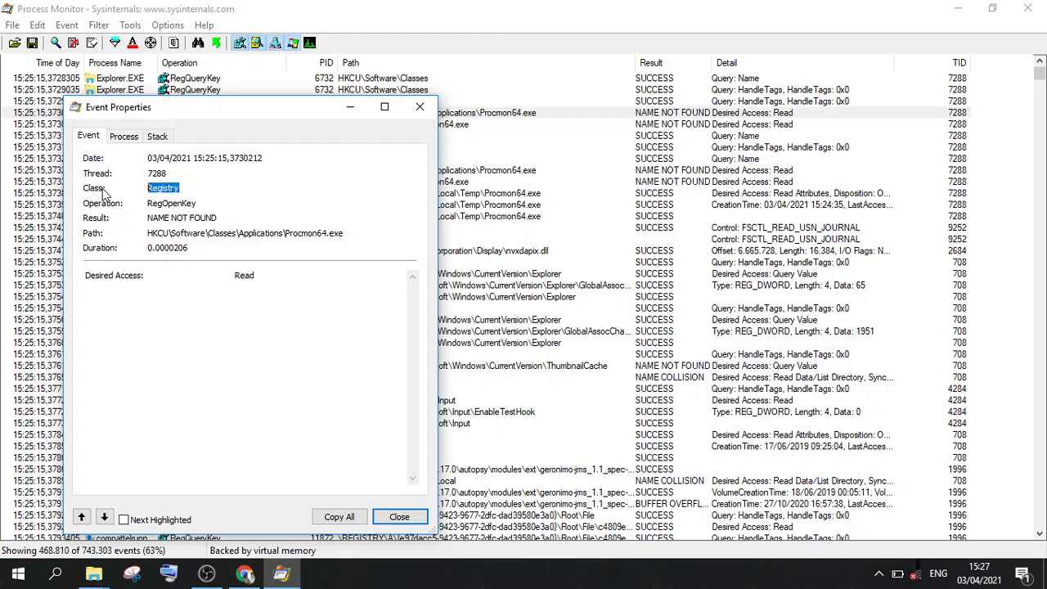
drag(207, 204, 141, 215)
click(222, 208)
drag(222, 209, 142, 215)
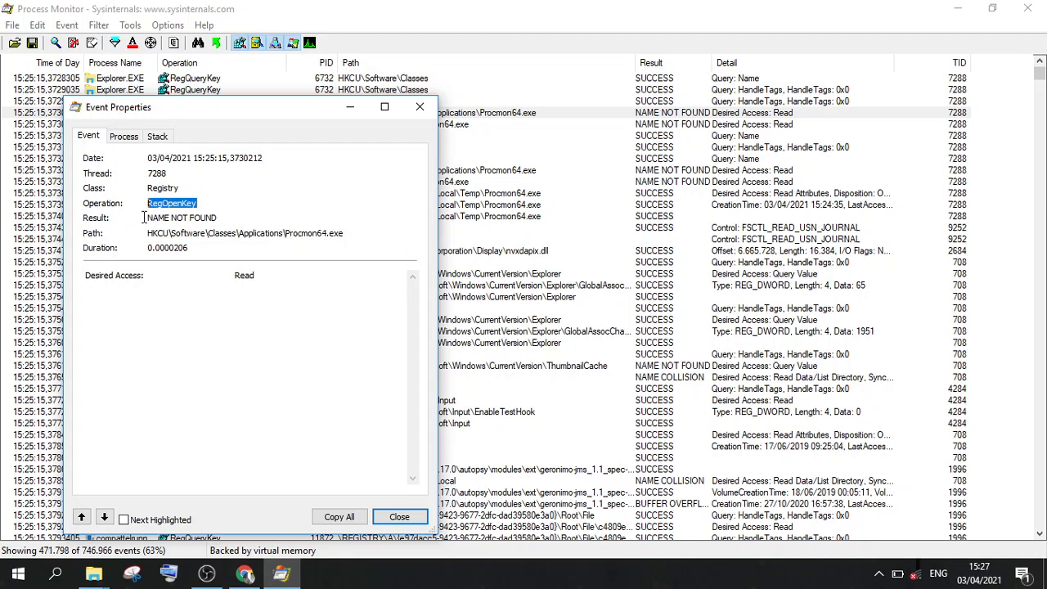
- Review the event's process details and loaded modules, and the kernel and user frames of its call stack
click(117, 139)
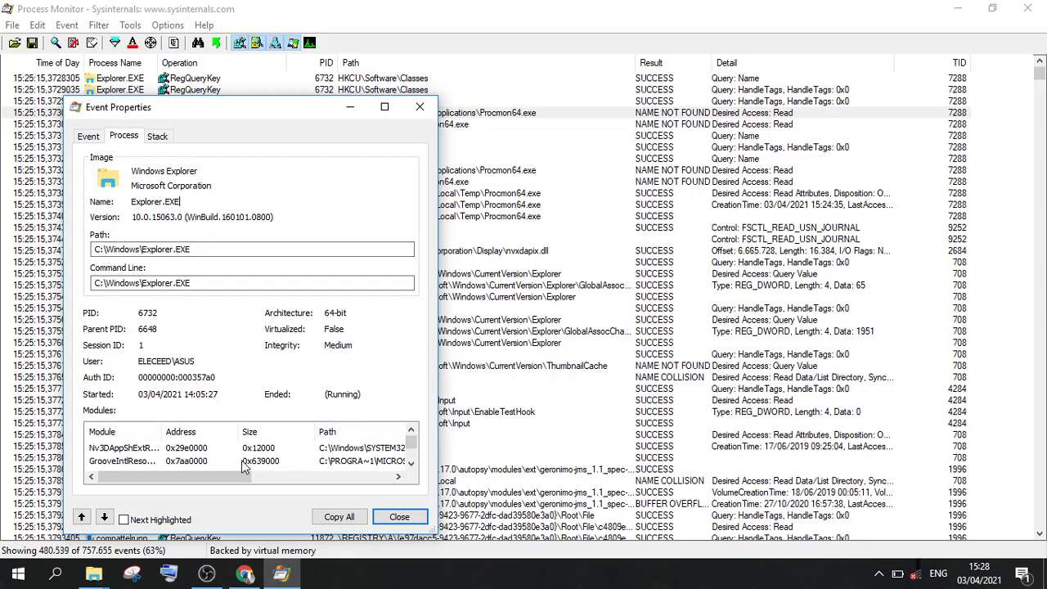
drag(229, 481, 370, 483)
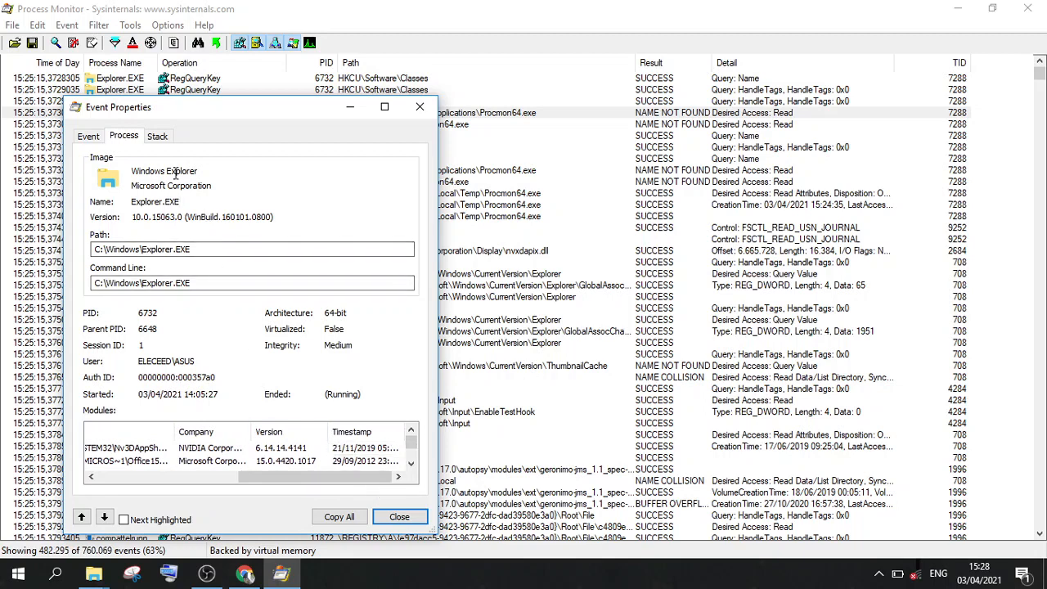
click(157, 137)
click(159, 221)
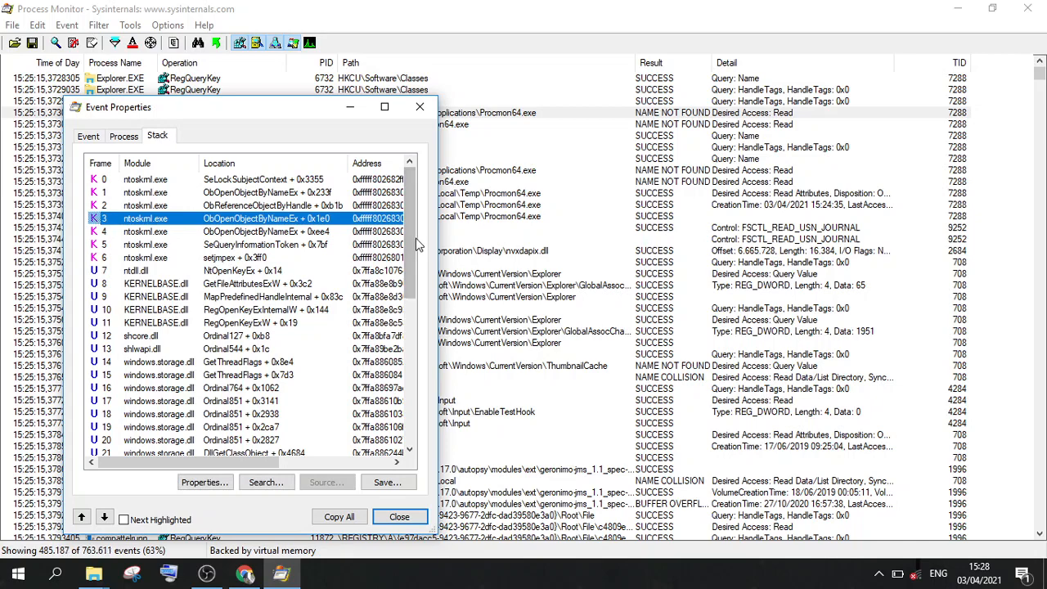
mouse_move(405, 239)
mouse_down()
mouse_move(410, 393)
mouse_move(406, 233)
mouse_up()
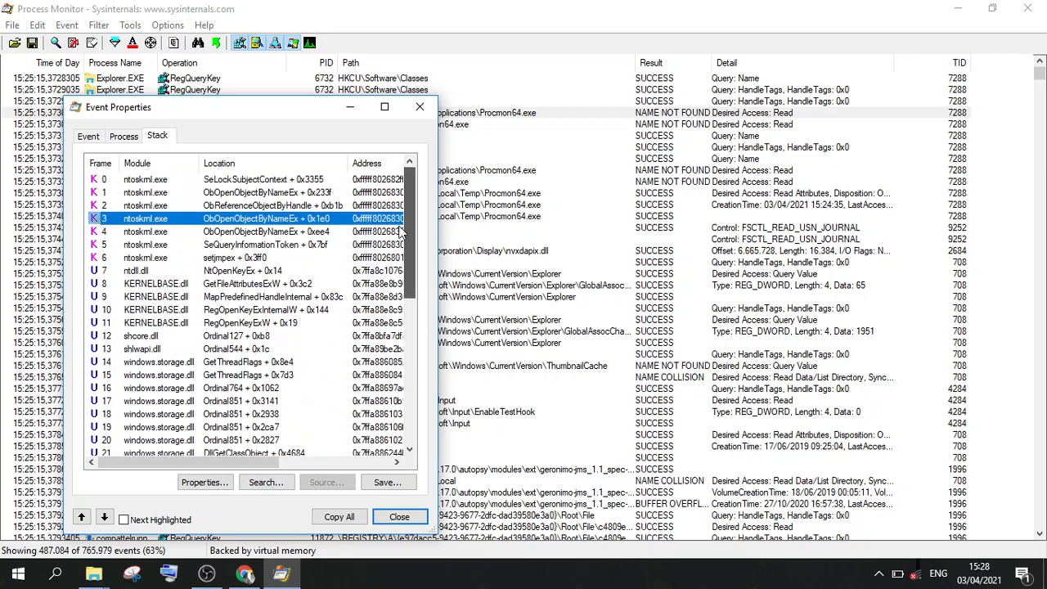
click(151, 284)
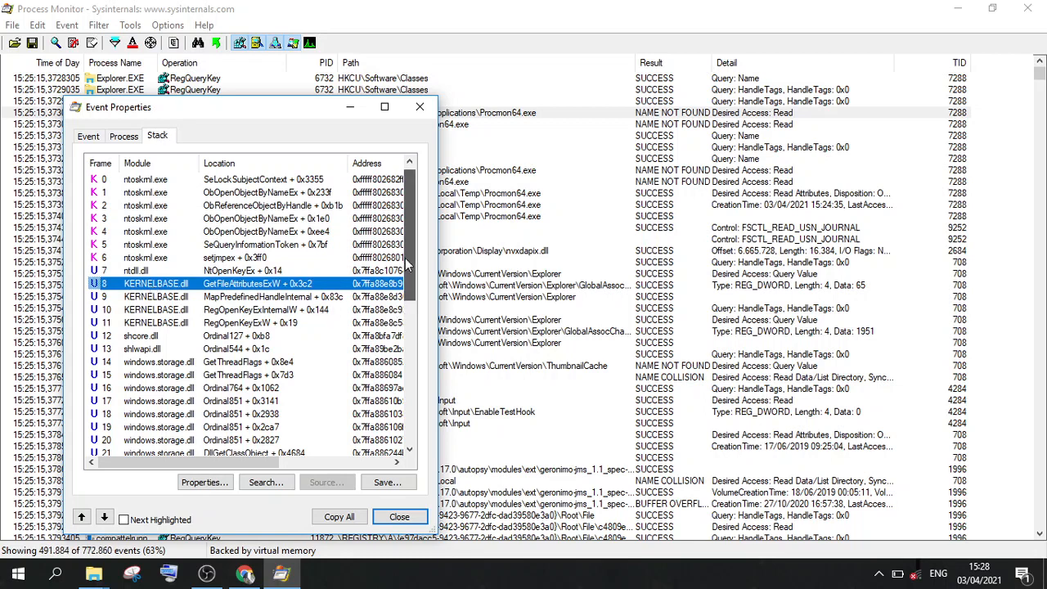
- Inspect the description and timestamp of the KERNELBASE.dll module in frame 8, and close the module and event properties
scroll(405, 258, down, 1)
double_click(303, 250)
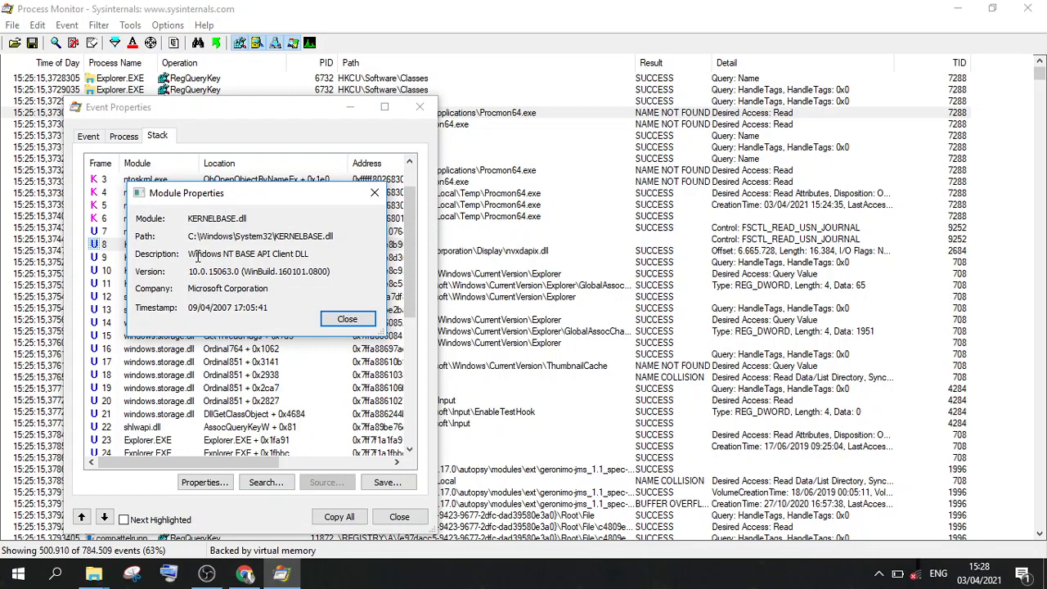
drag(194, 254, 316, 262)
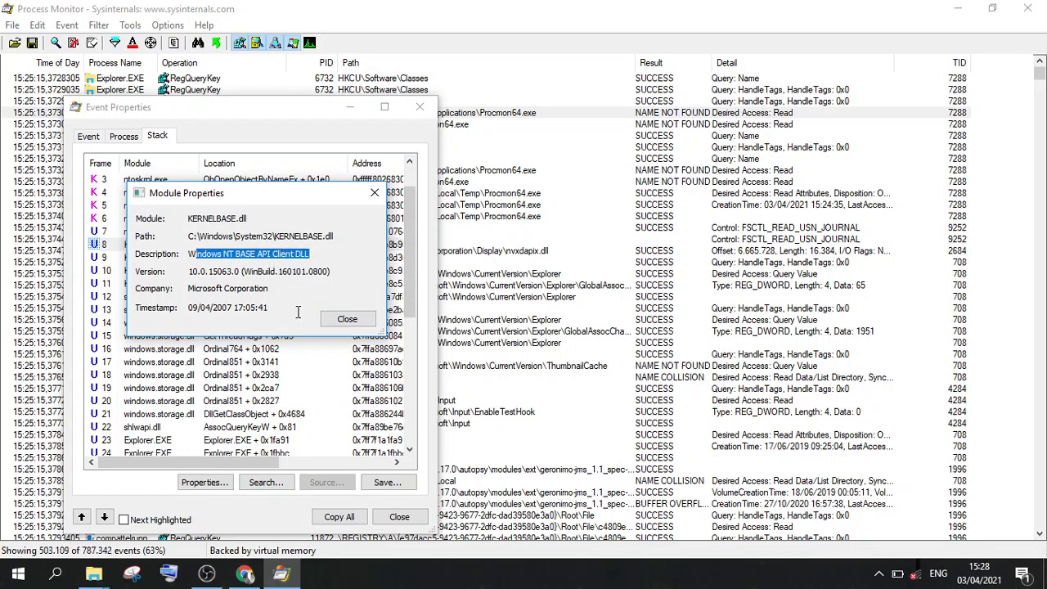
drag(276, 311, 188, 308)
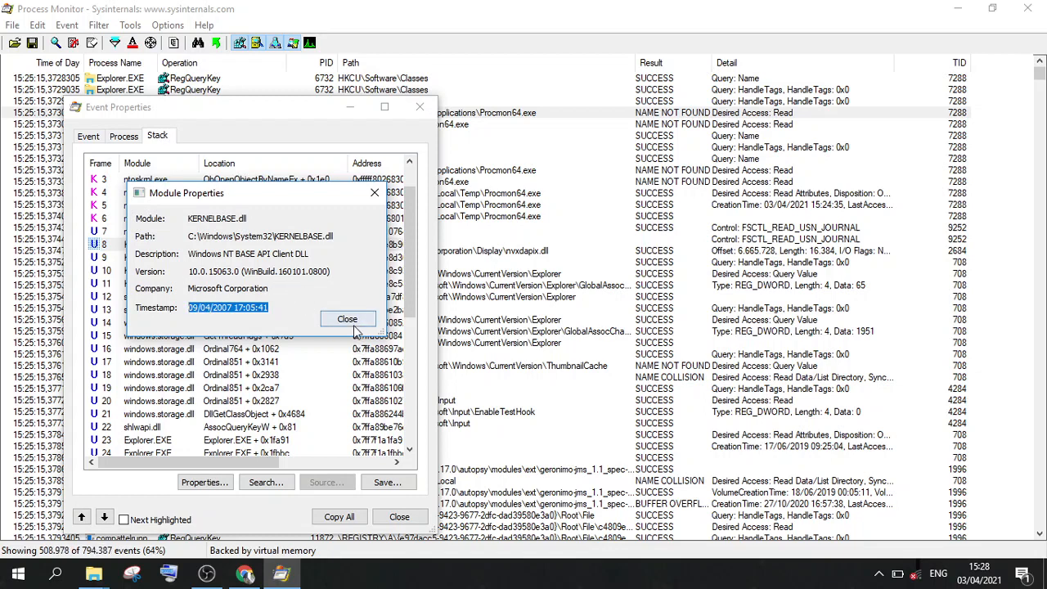
click(343, 319)
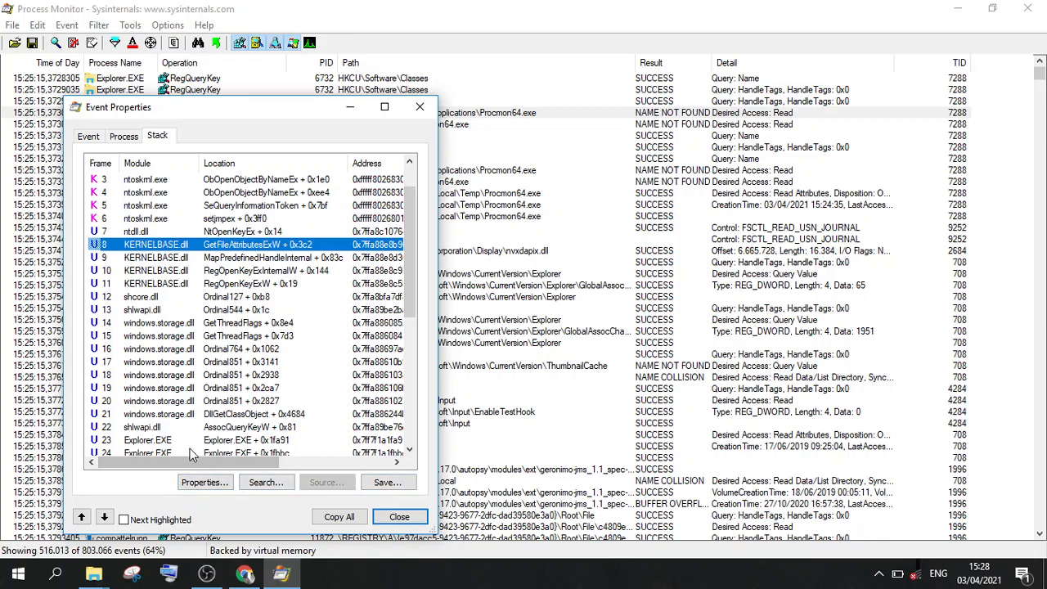
click(420, 115)
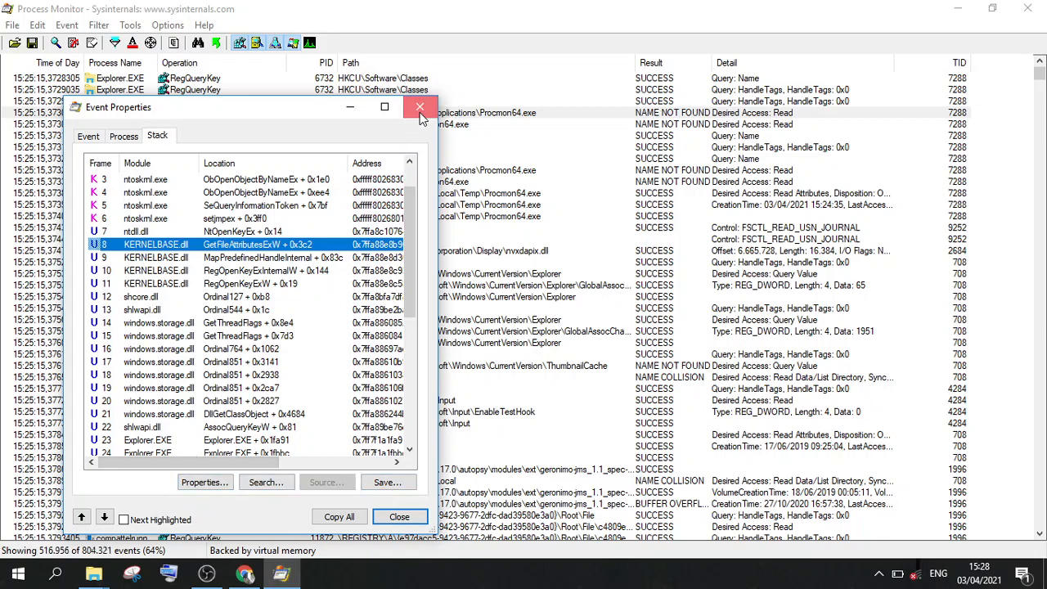
- Open the properties of the first NAME COLLISION CreateFile event and examine its details from Desired Access to AllocationSize
click(677, 378)
click(676, 378)
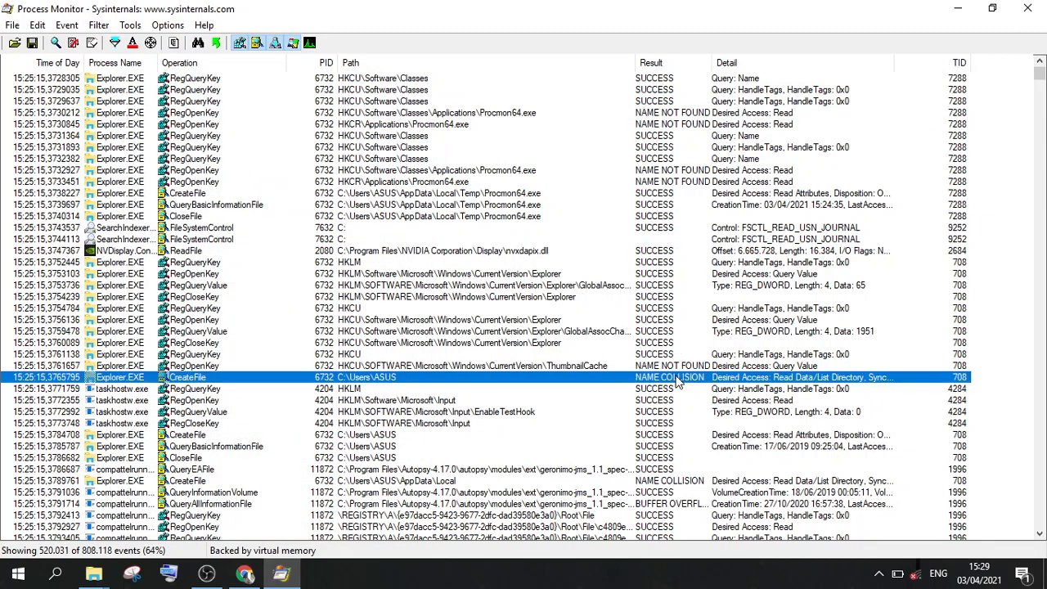
right_click(677, 378)
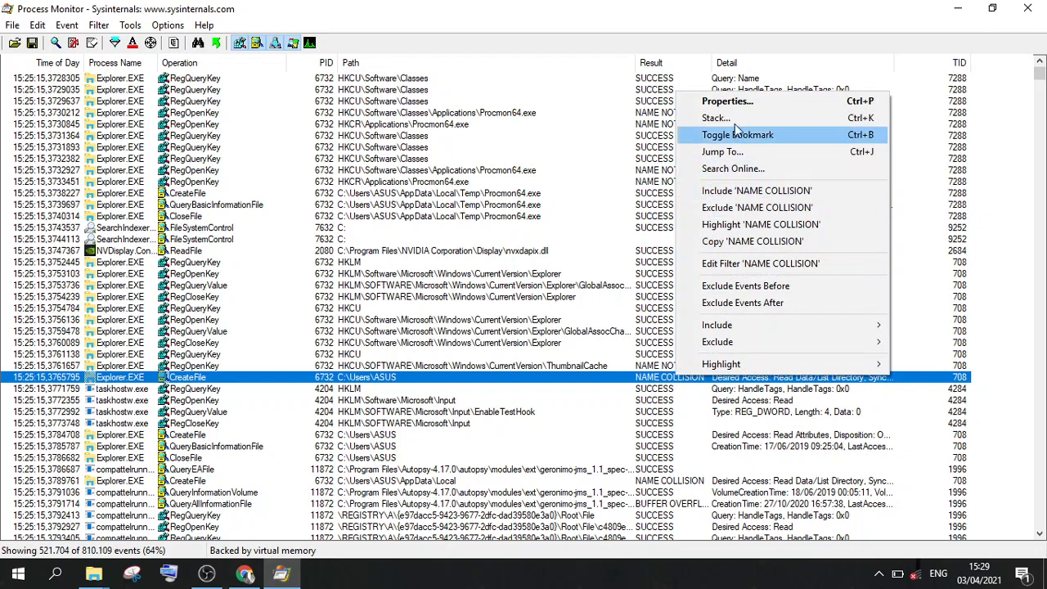
click(733, 103)
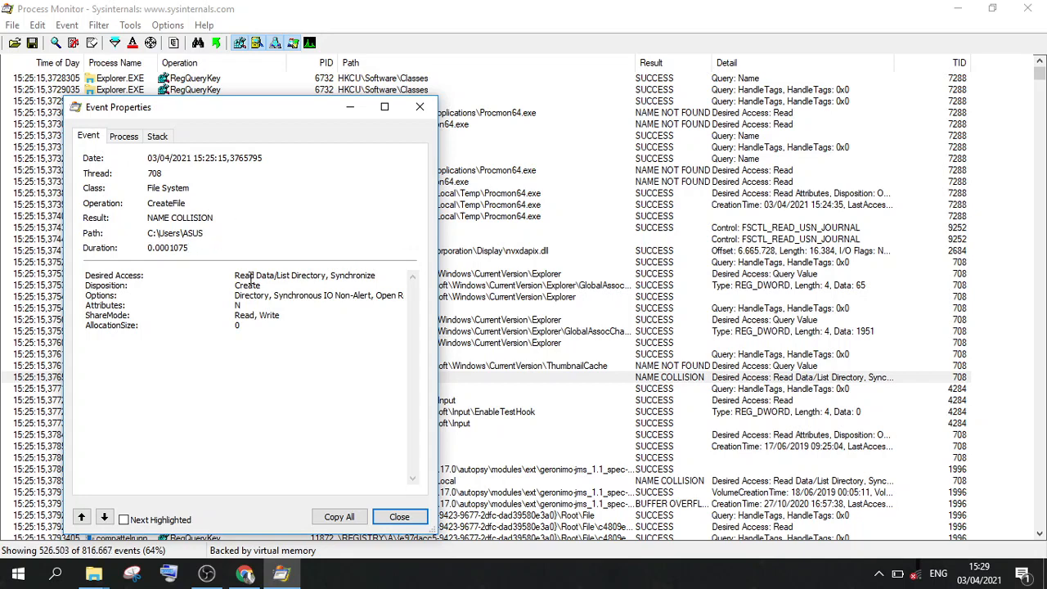
drag(240, 325, 5, 275)
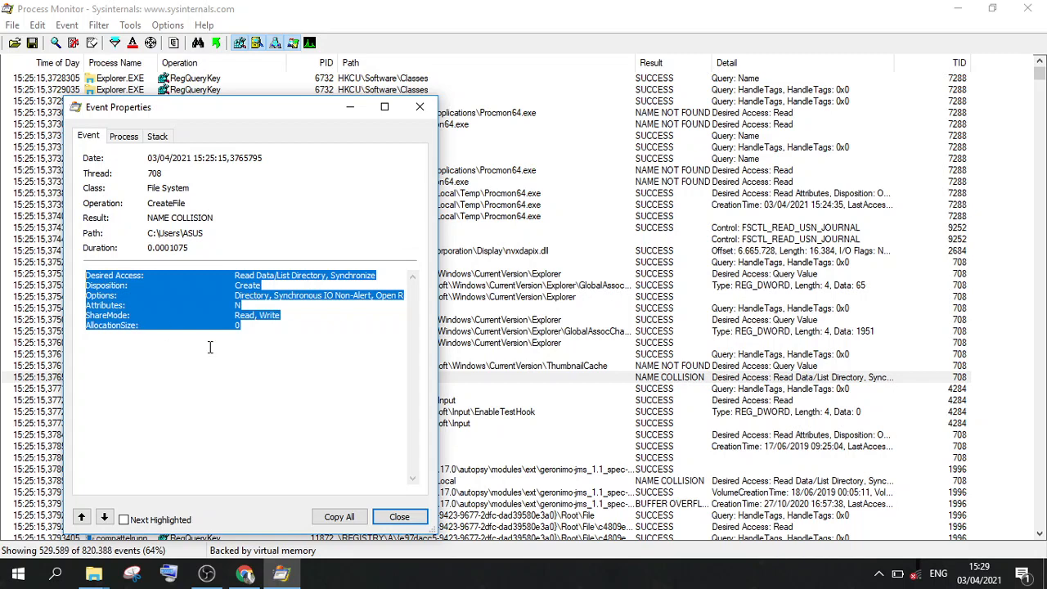
click(283, 335)
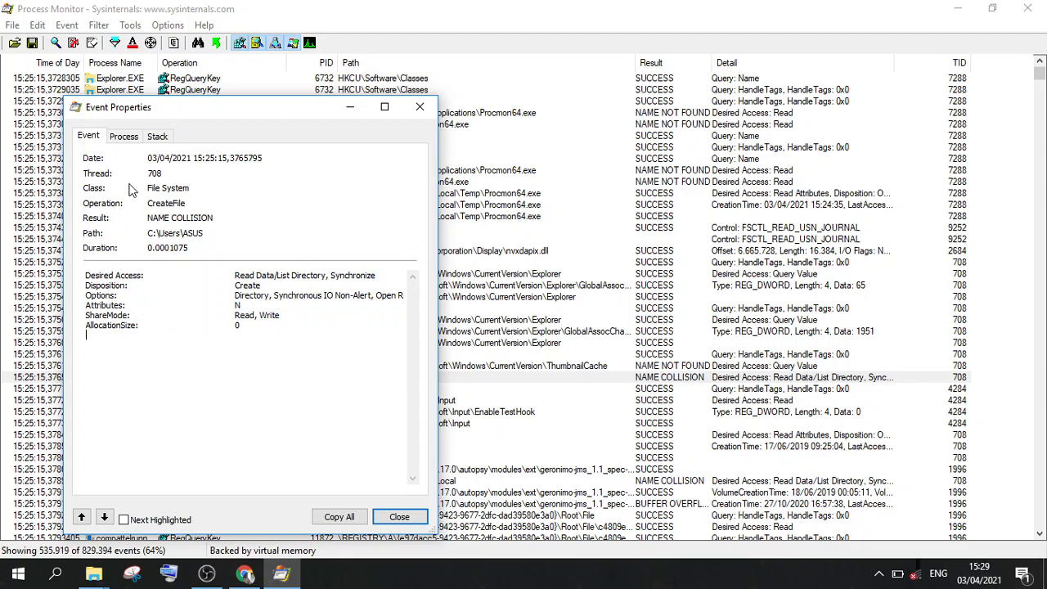
- Review the class, operation and result of the CreateFile event
drag(193, 189, 147, 193)
drag(196, 203, 147, 204)
drag(218, 220, 140, 231)
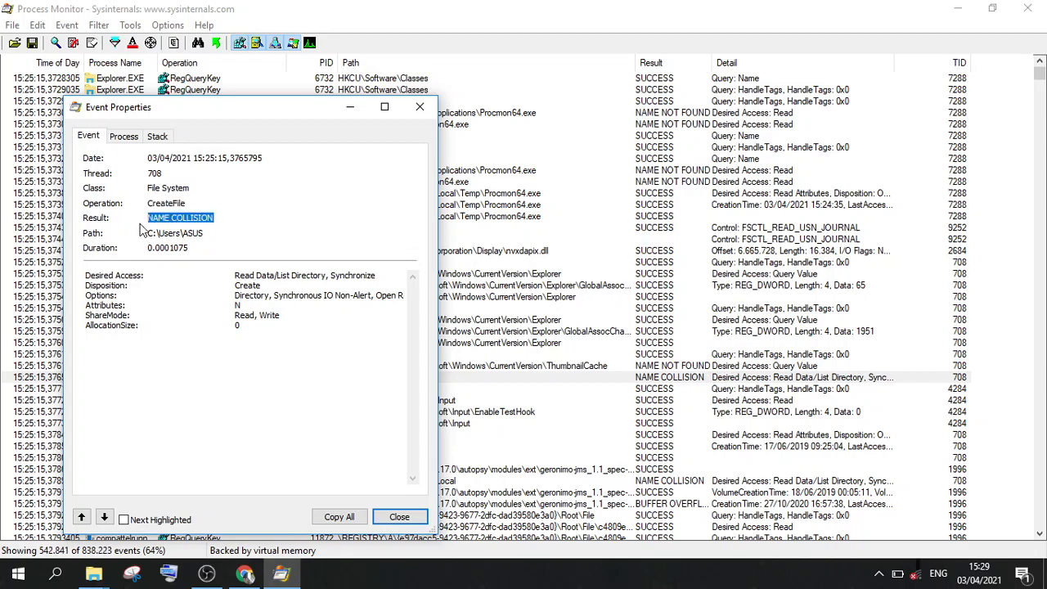
- Review the process details of the CreateFile event, including its loaded modules, image name and path
click(122, 136)
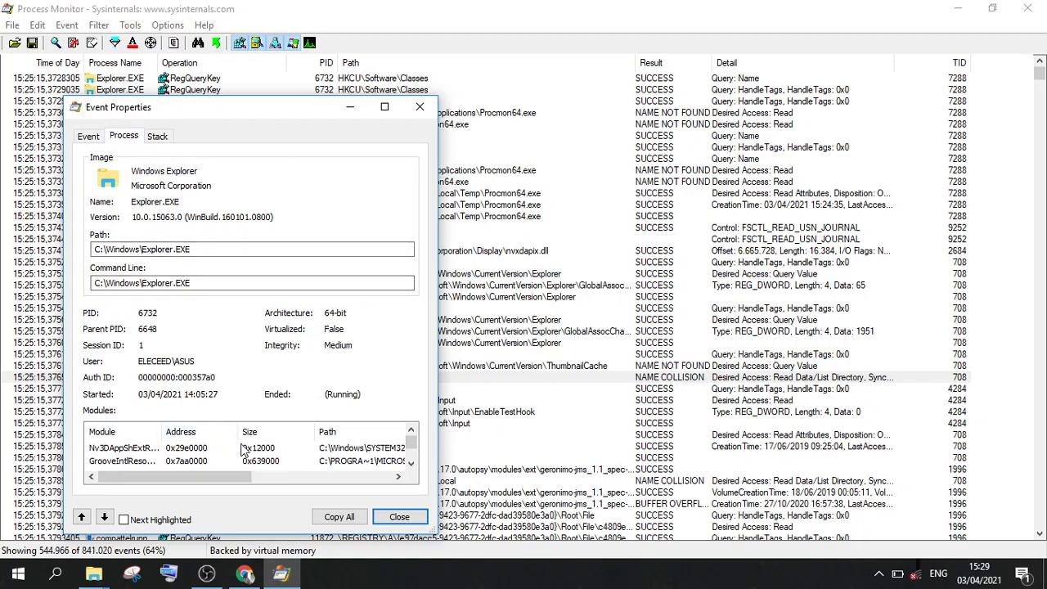
mouse_move(410, 441)
mouse_down()
mouse_move(412, 463)
mouse_move(411, 438)
mouse_up()
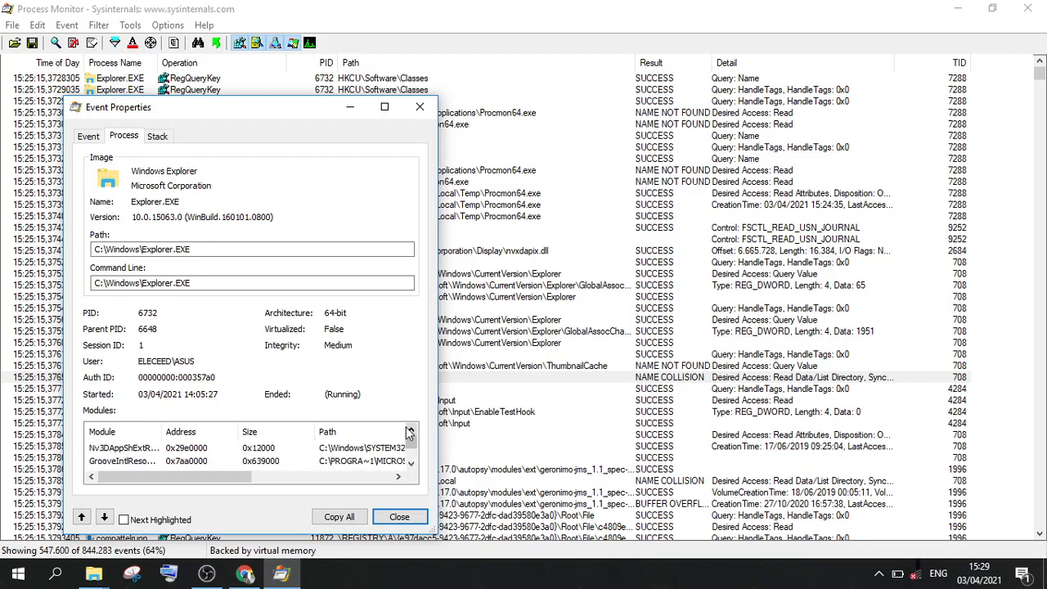
click(188, 463)
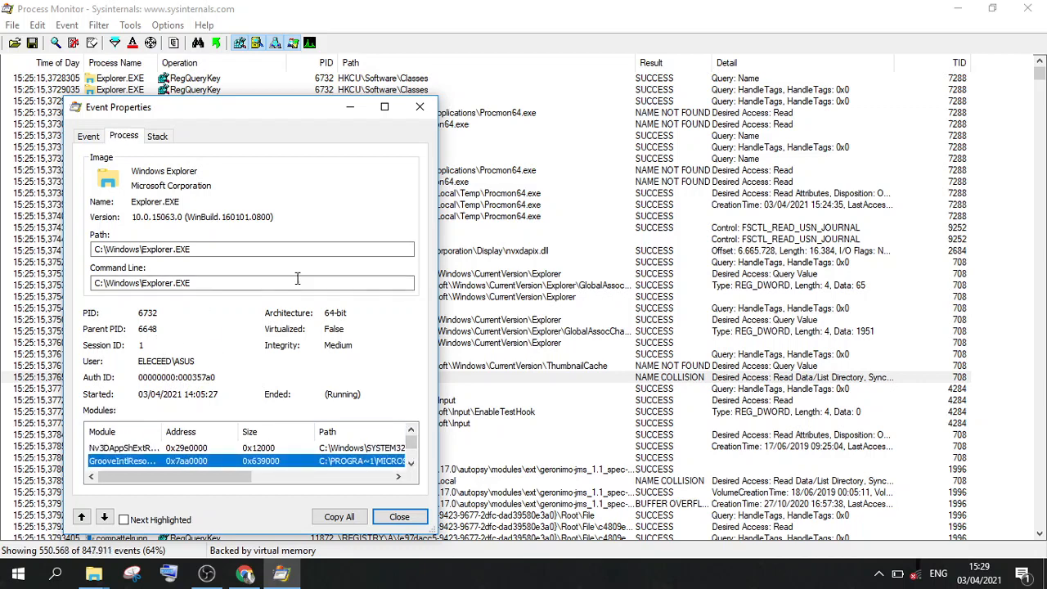
click(196, 204)
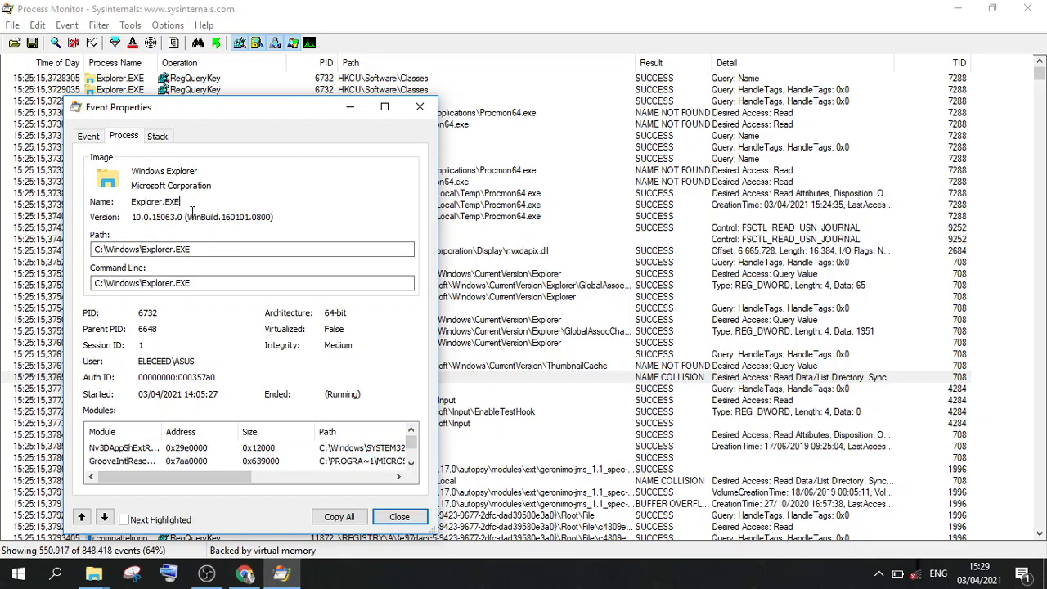
click(218, 248)
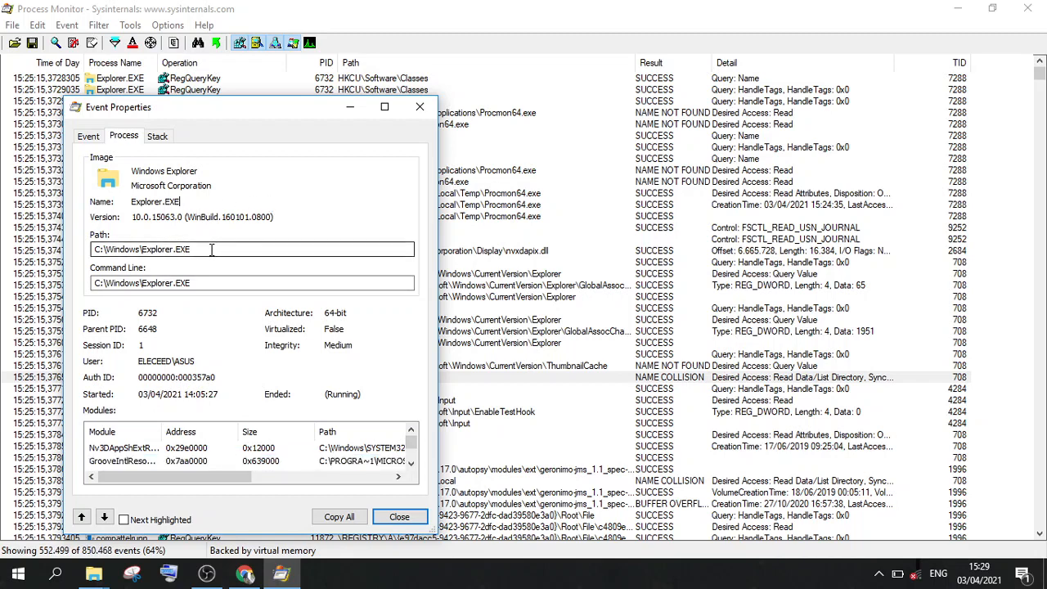
- Show the CreateFile event's call stack and inspect the module name and path of FLTMGR.SYS in frame 0
click(162, 138)
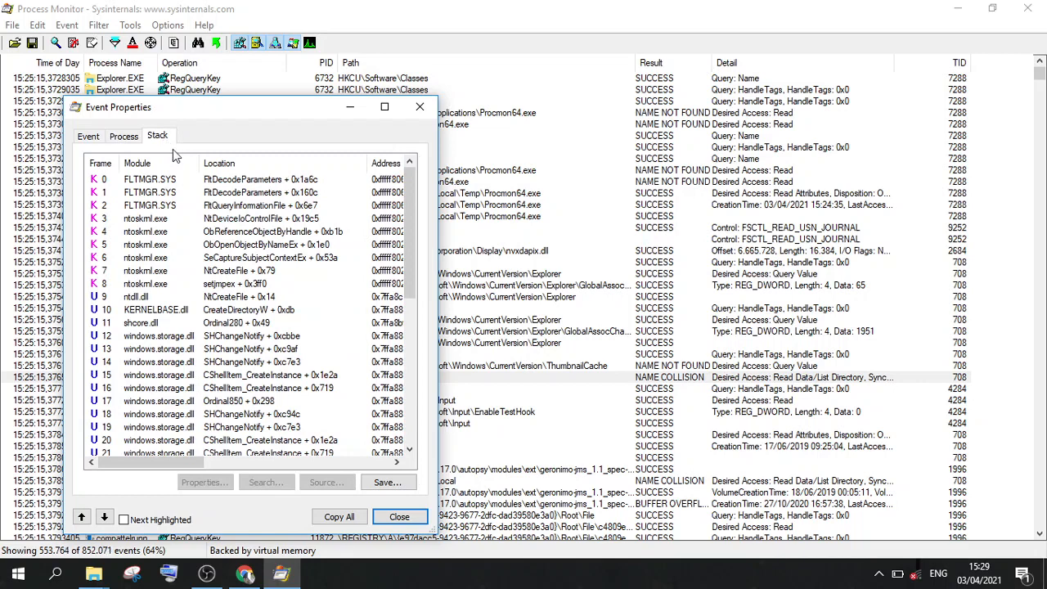
click(236, 259)
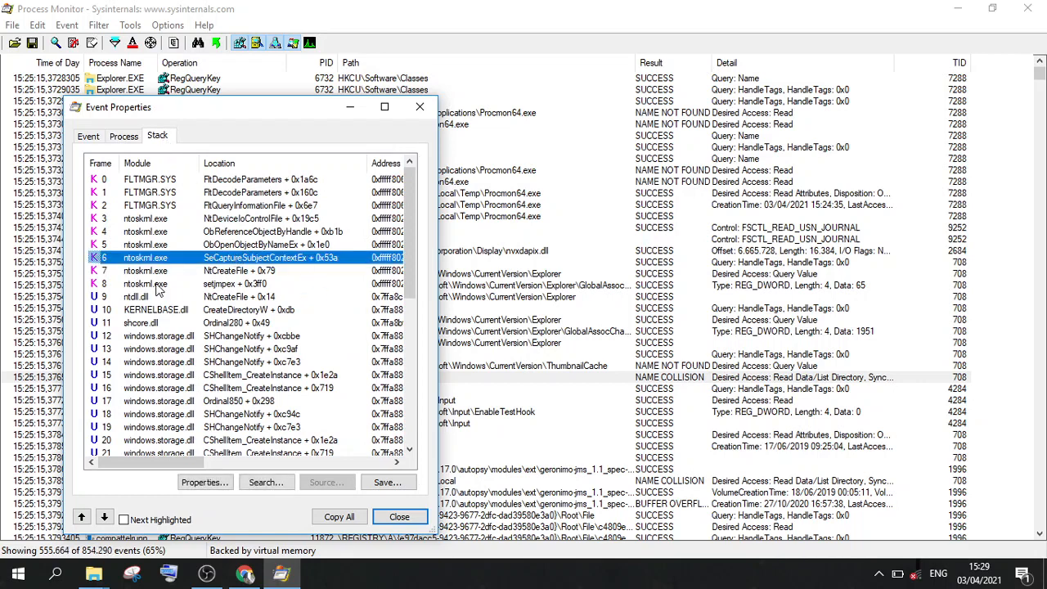
double_click(141, 180)
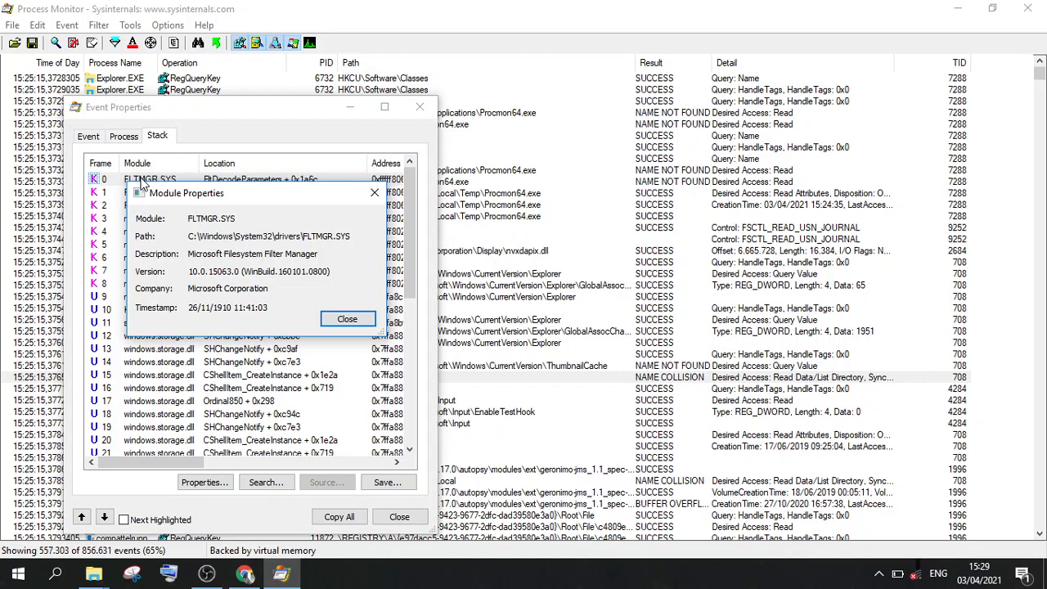
click(241, 220)
drag(240, 221, 188, 224)
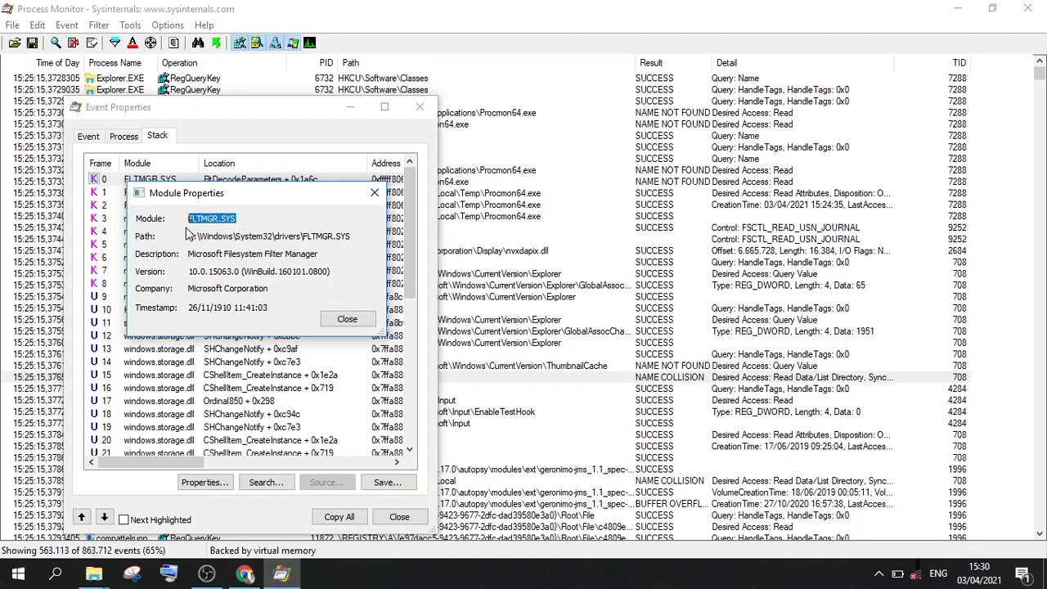
drag(352, 236, 190, 238)
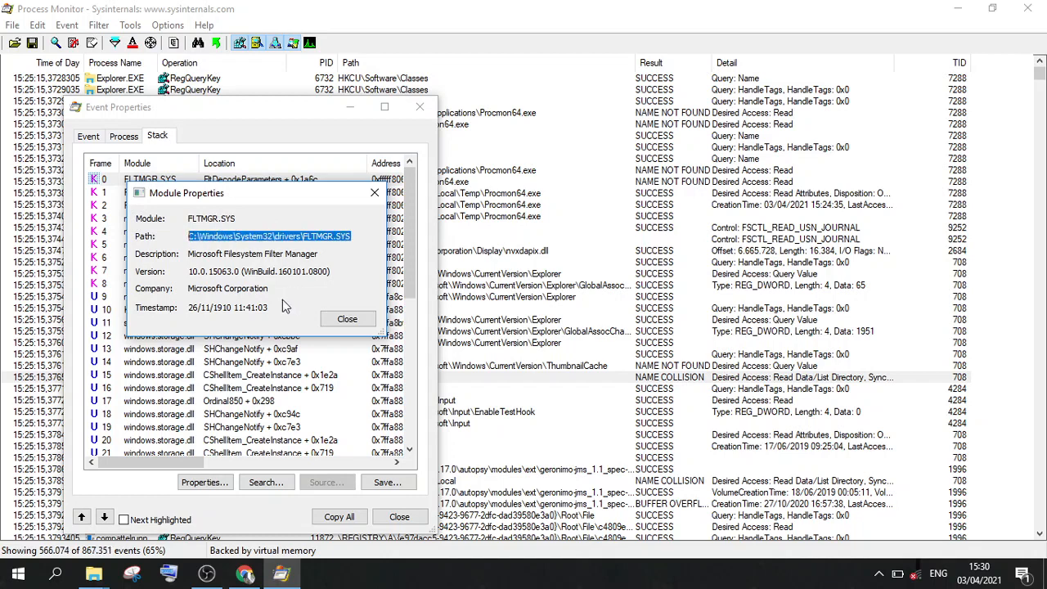
click(333, 325)
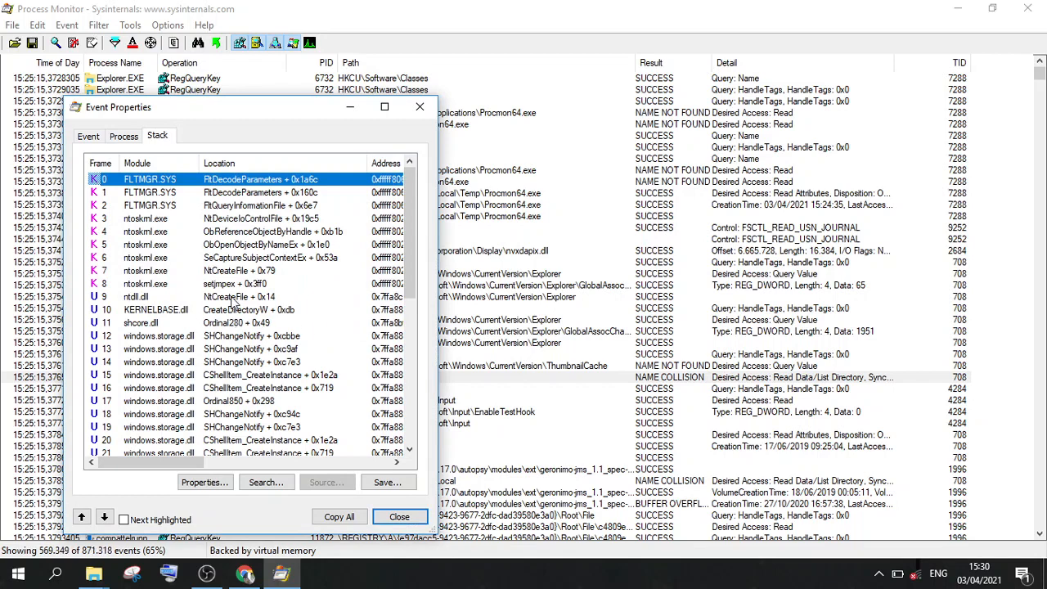
- Inspect the module name and description of ntdll.dll in frame 9, and close the module properties
double_click(135, 297)
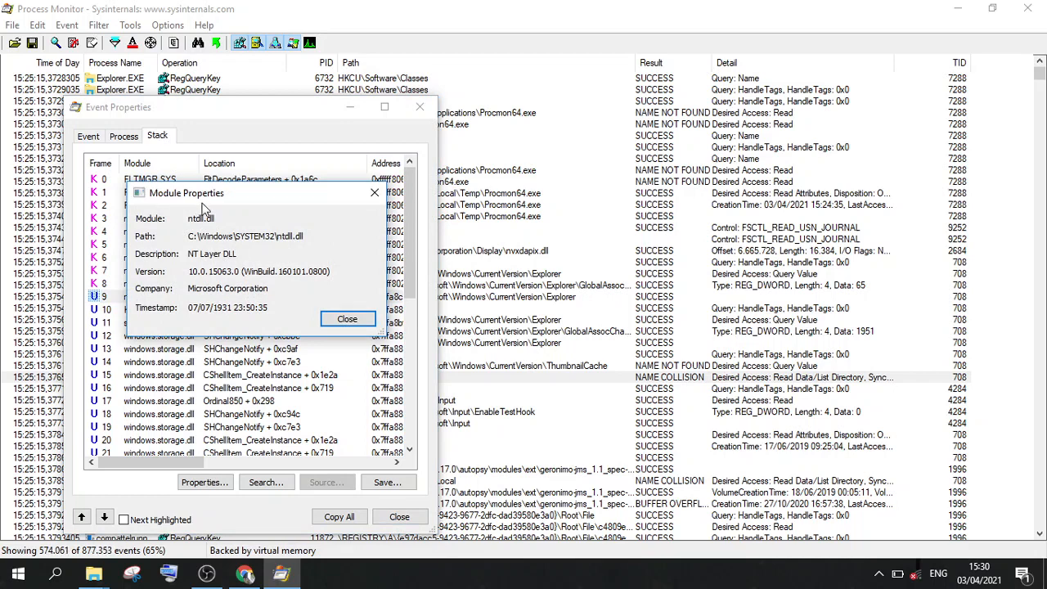
drag(229, 217, 190, 219)
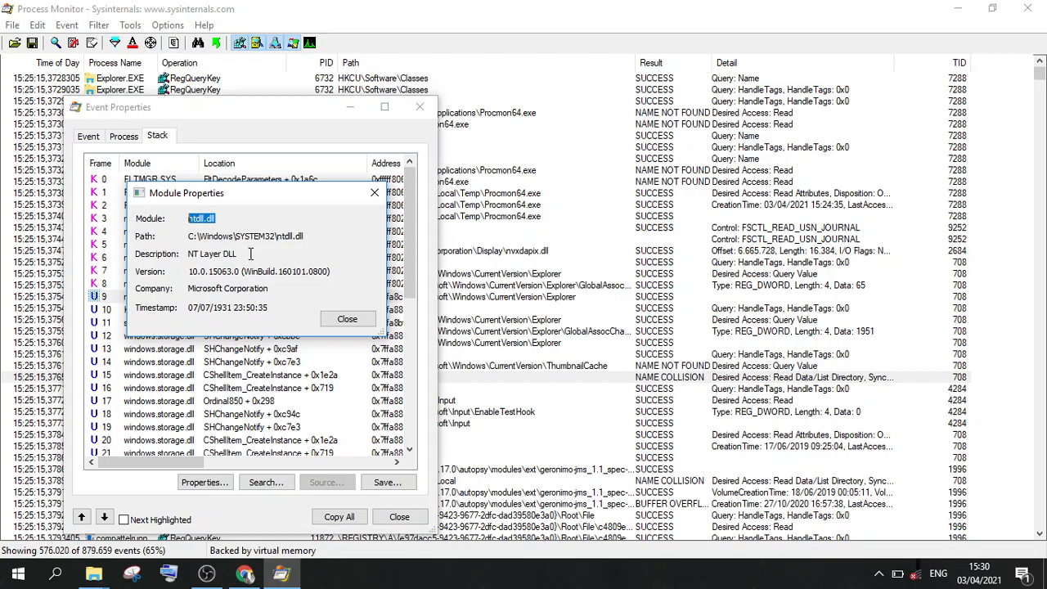
drag(251, 253, 193, 256)
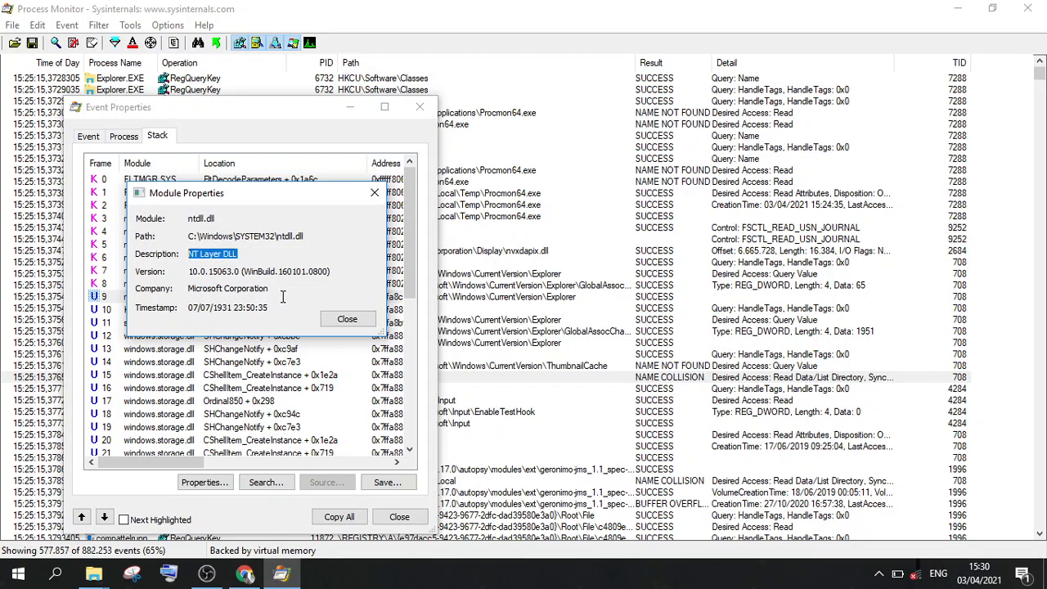
click(347, 320)
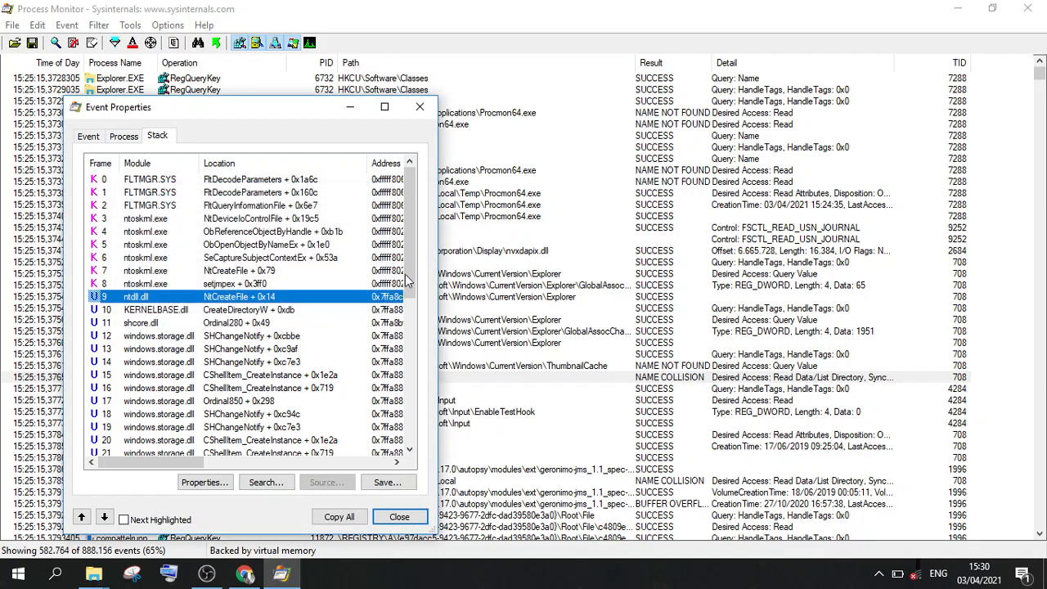
- Review the remaining frames of the CreateFile event's call stack and close its event properties
drag(411, 278, 422, 437)
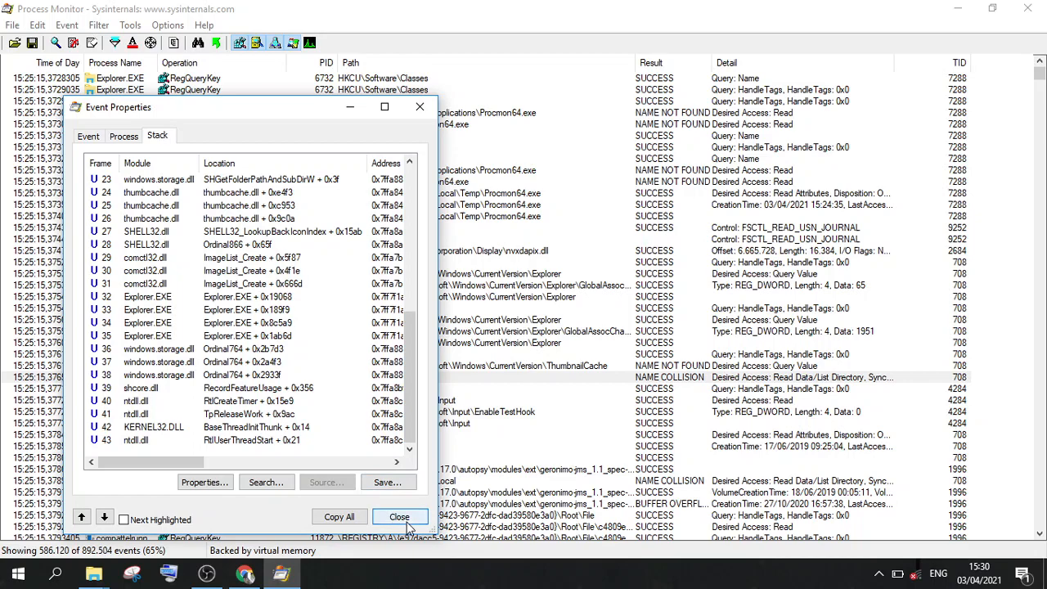
click(399, 517)
- Open the properties of the QueryAllInformationFile event with result BUFFER OVERFLOW and inspect its result and path
click(682, 506)
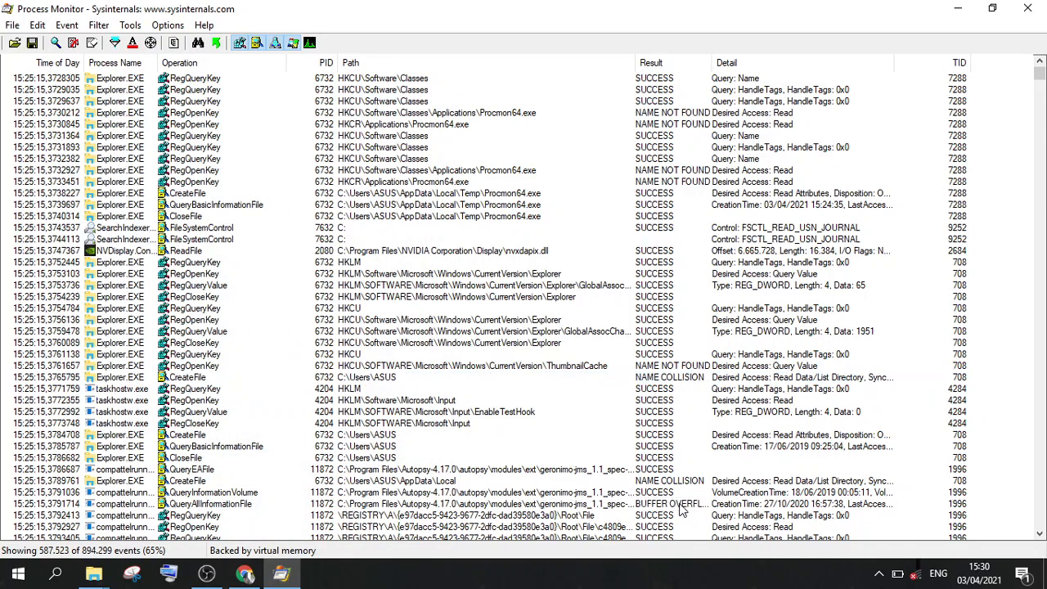
right_click(682, 505)
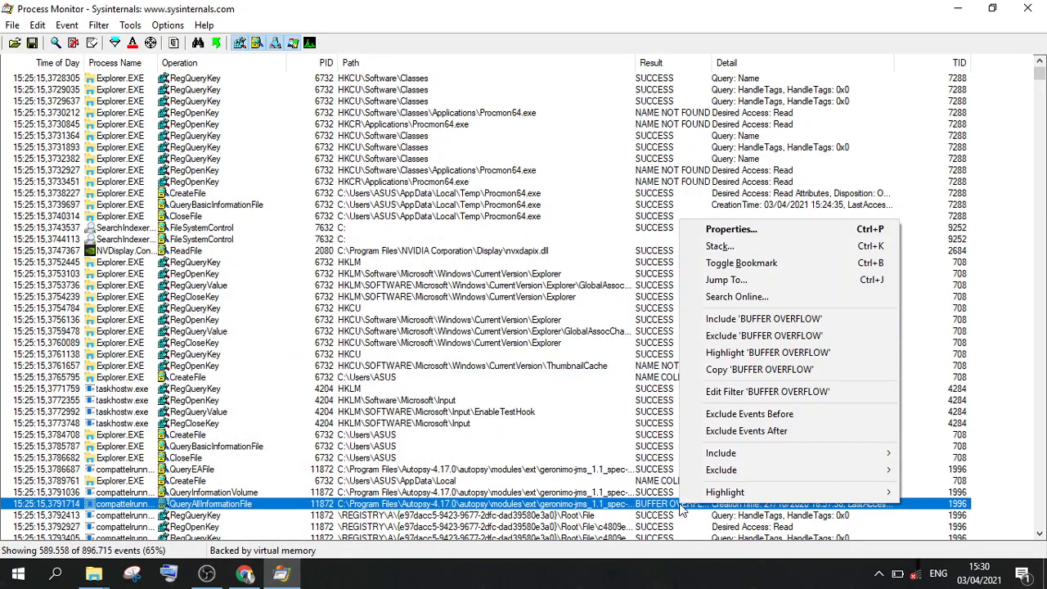
click(758, 231)
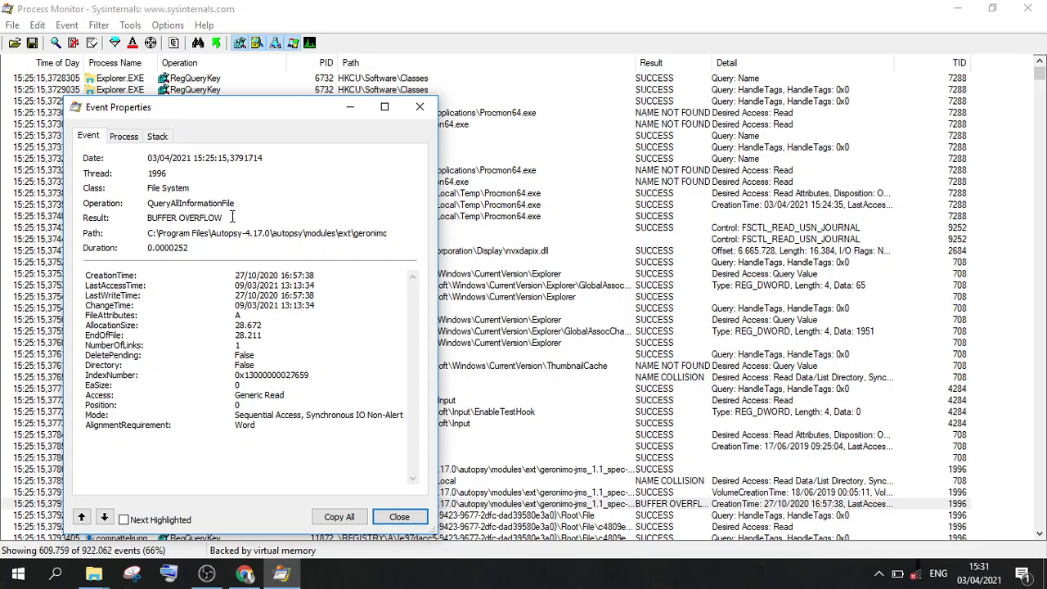
drag(224, 218, 157, 225)
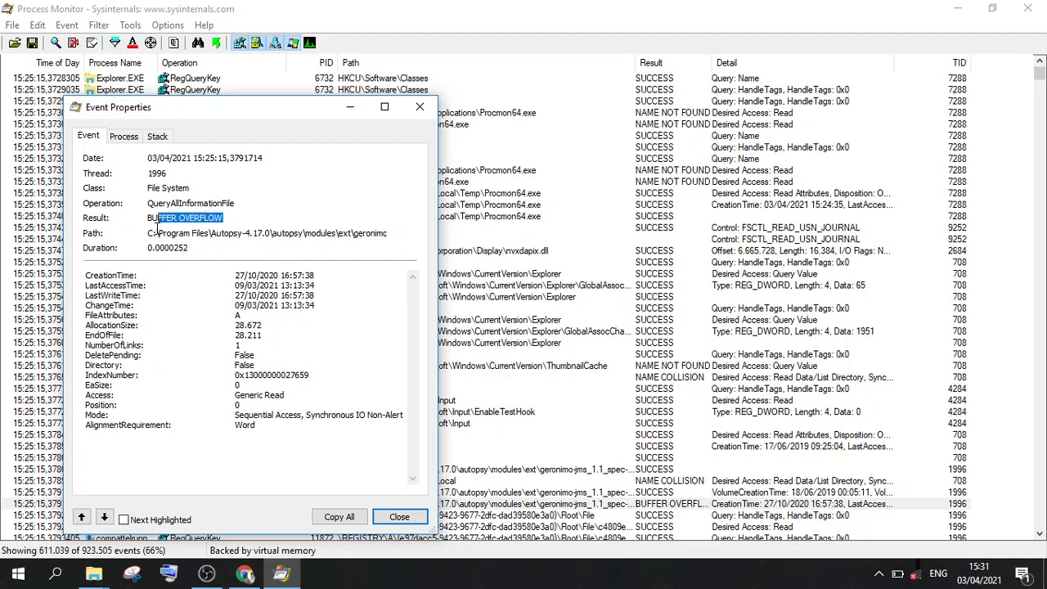
click(242, 231)
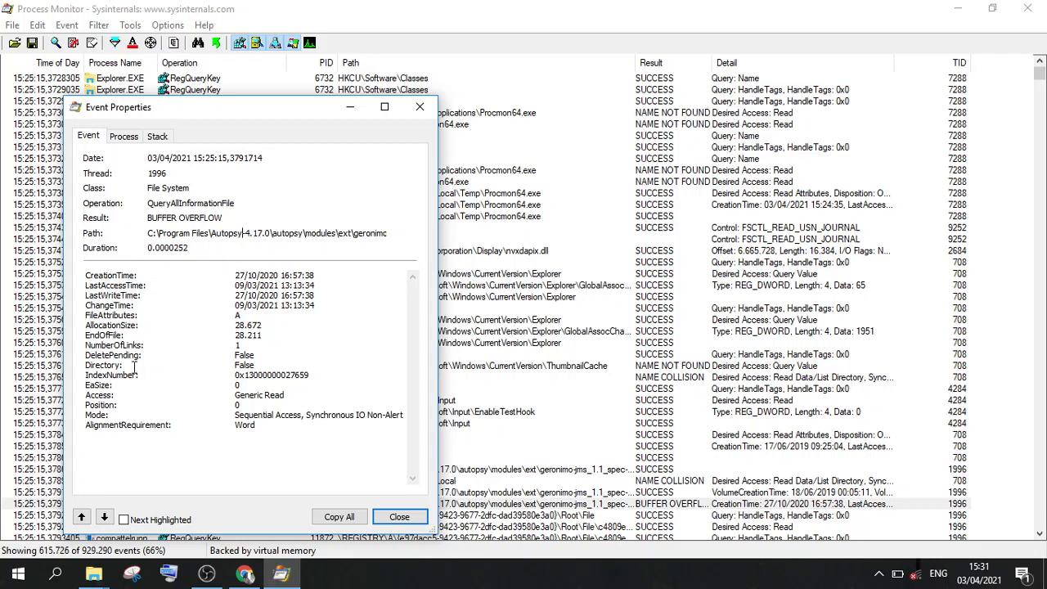
- Review the file attribute details, class and operation of the BUFFER OVERFLOW event
click(271, 424)
drag(271, 425, 67, 271)
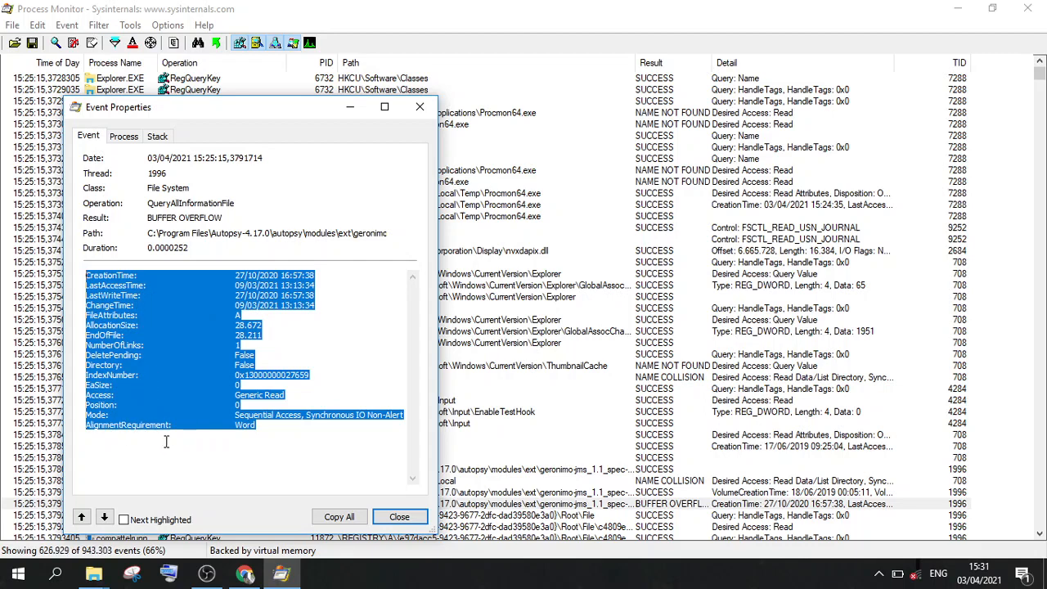
click(195, 188)
drag(195, 188, 148, 189)
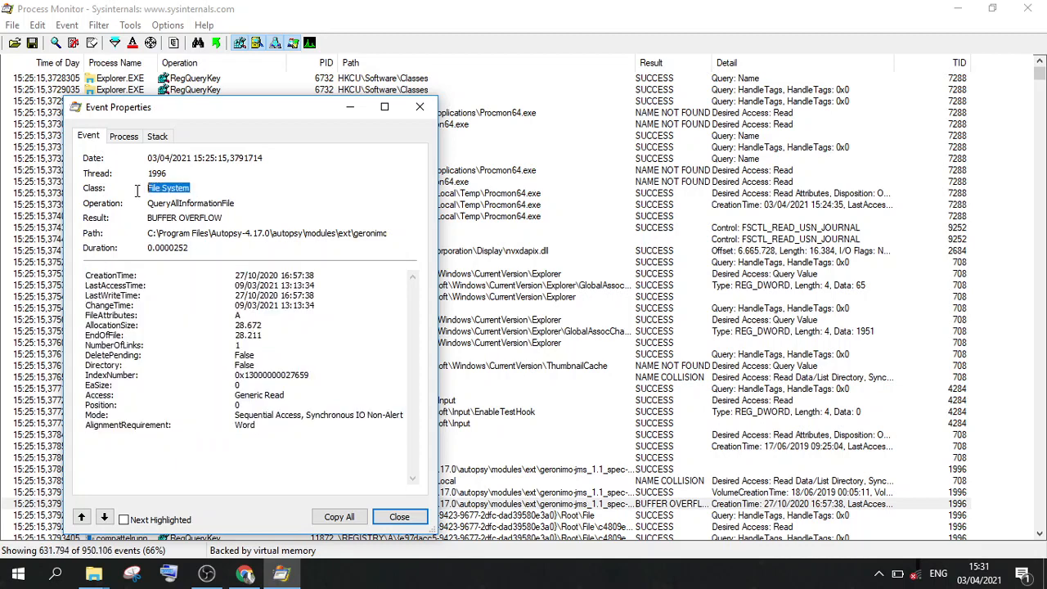
drag(244, 204, 141, 216)
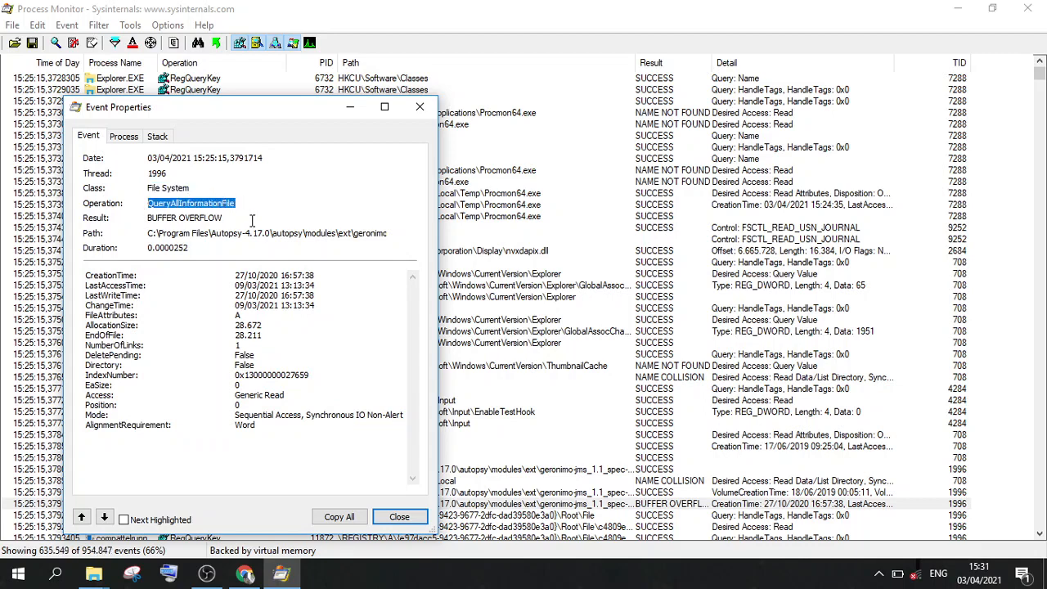
- Review the process details of the QueryAllInformationFile event, including its image path, loaded modules, and start and end times
click(127, 137)
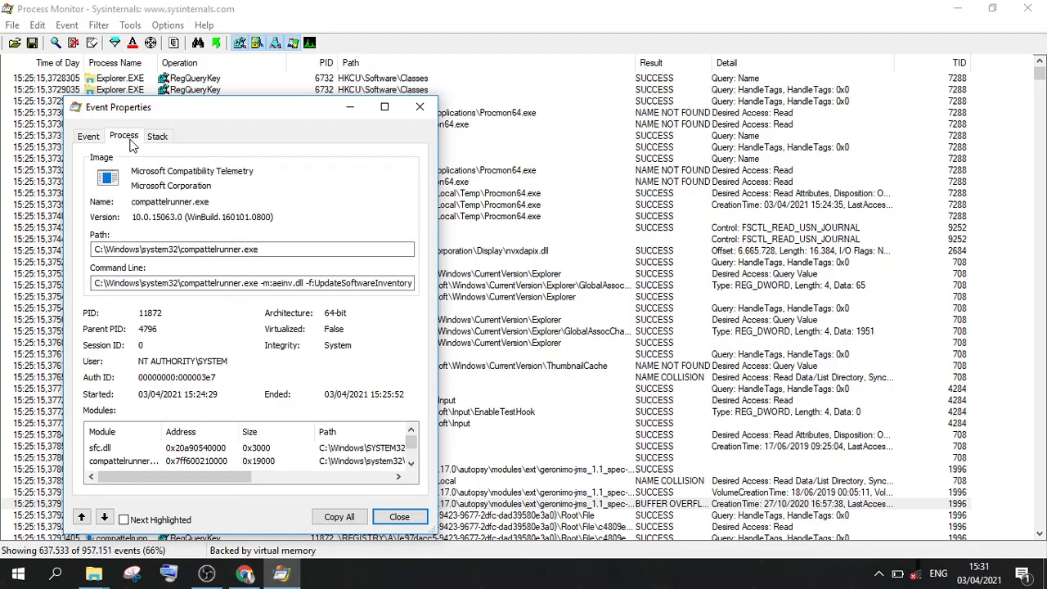
click(263, 250)
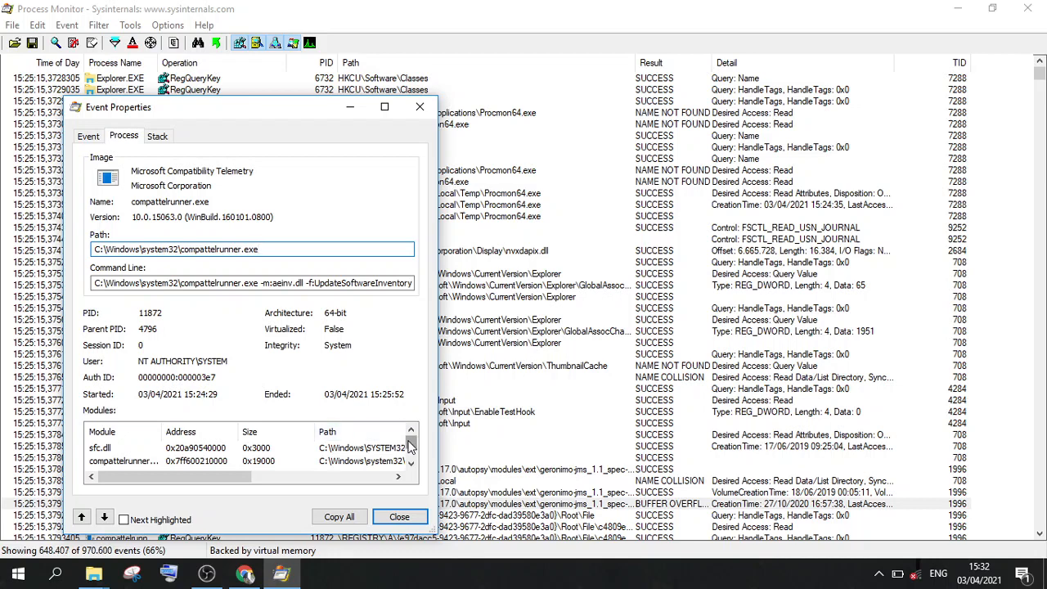
drag(411, 444, 409, 474)
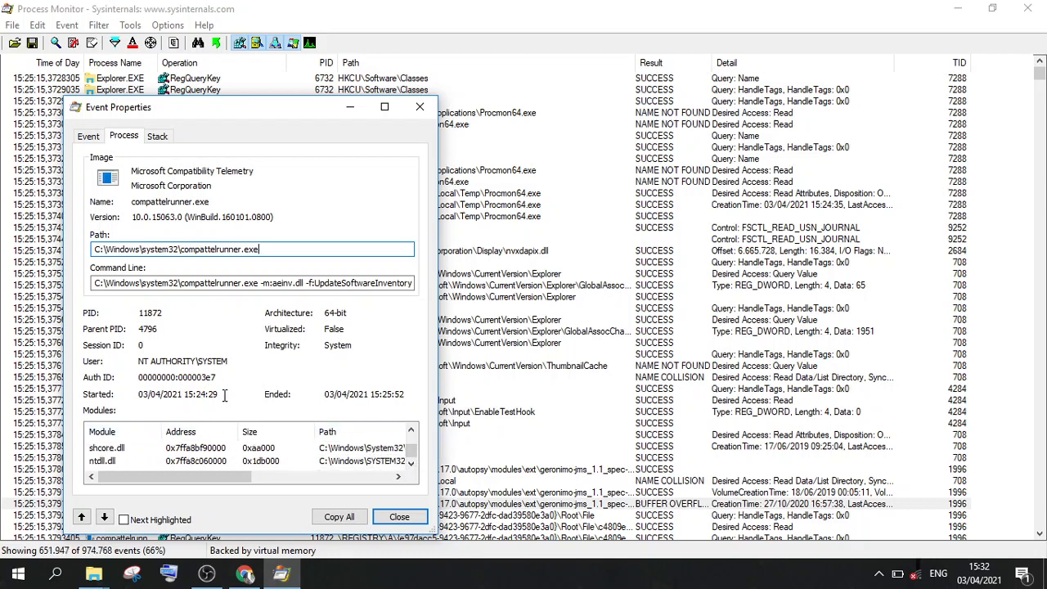
drag(218, 394, 103, 396)
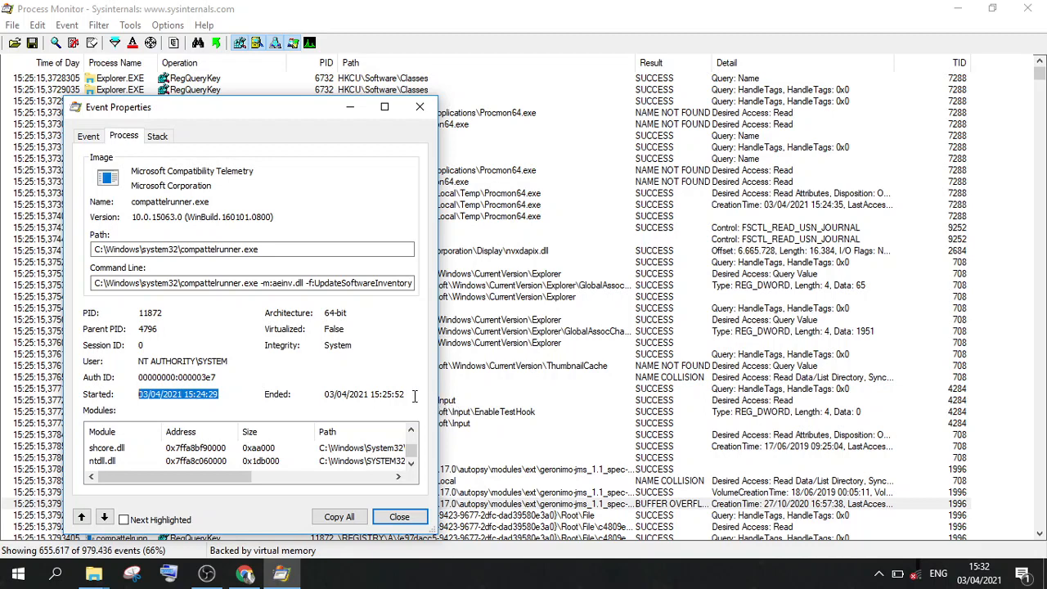
drag(406, 394, 327, 394)
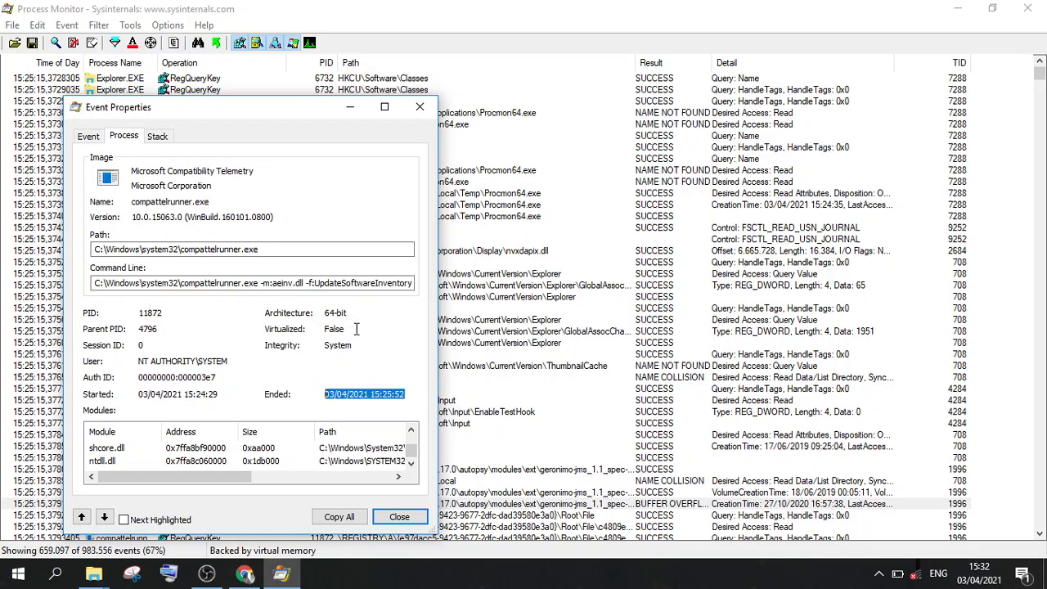
- Show the QueryAllInformationFile event's call stack and inspect the module name and description of FLTMGR.SYS in frame 0
click(166, 139)
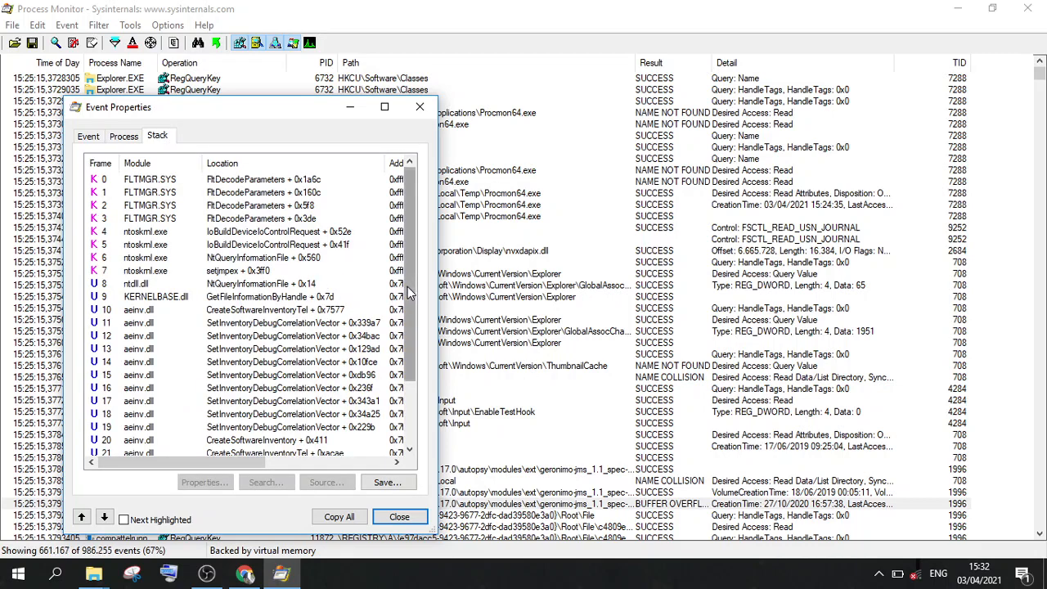
mouse_move(407, 286)
mouse_down()
mouse_move(406, 377)
mouse_move(403, 281)
mouse_up()
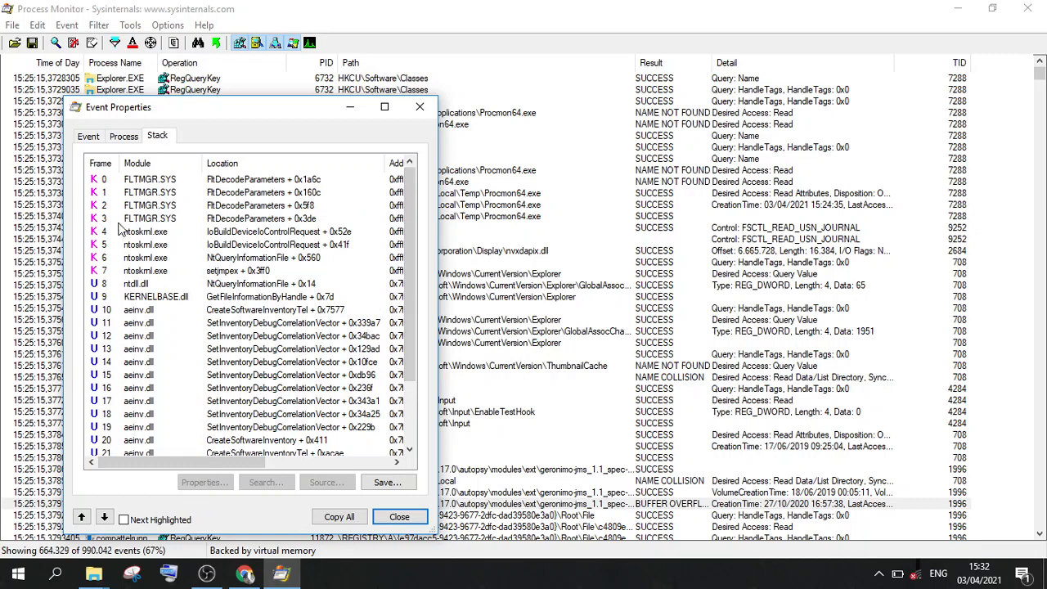
double_click(171, 181)
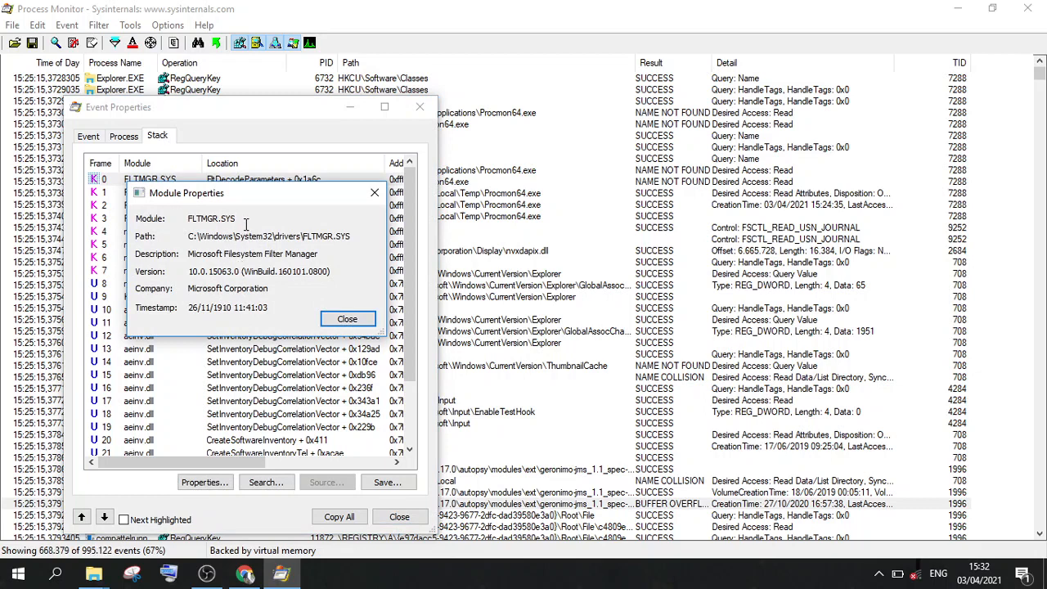
drag(239, 218, 186, 222)
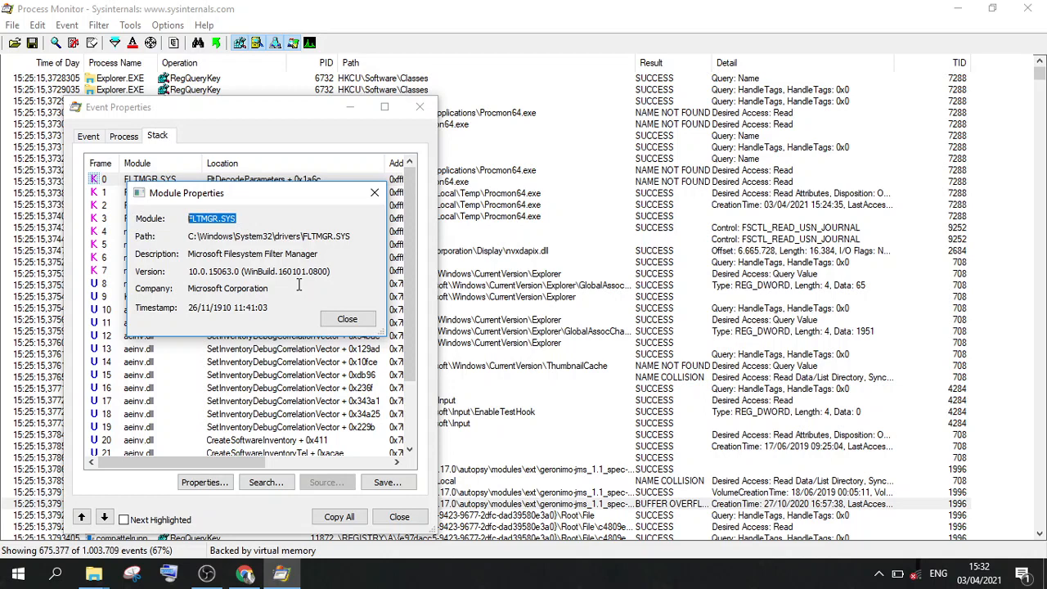
drag(319, 255, 191, 257)
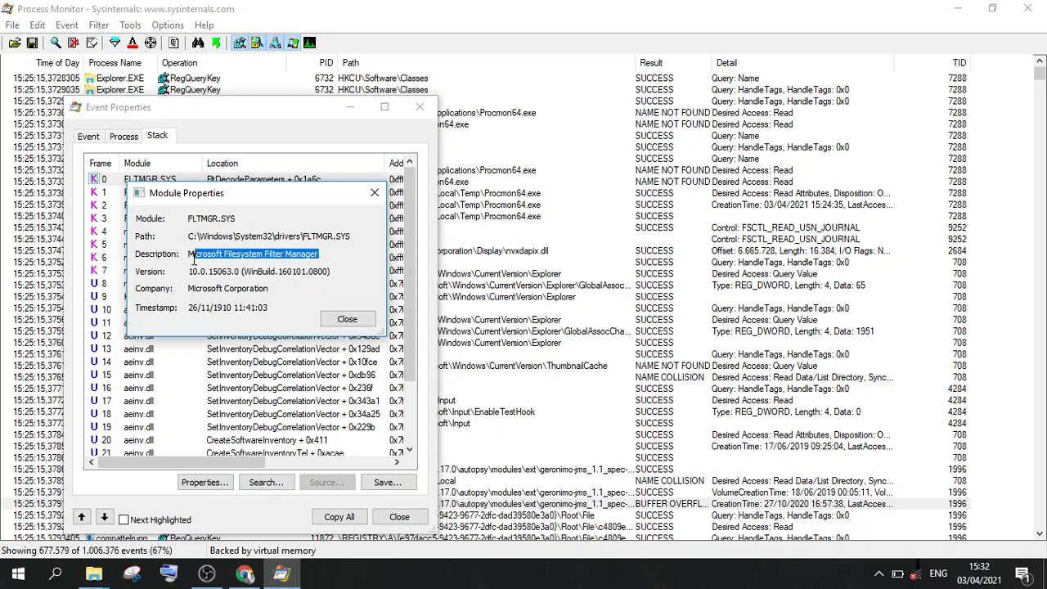
click(342, 324)
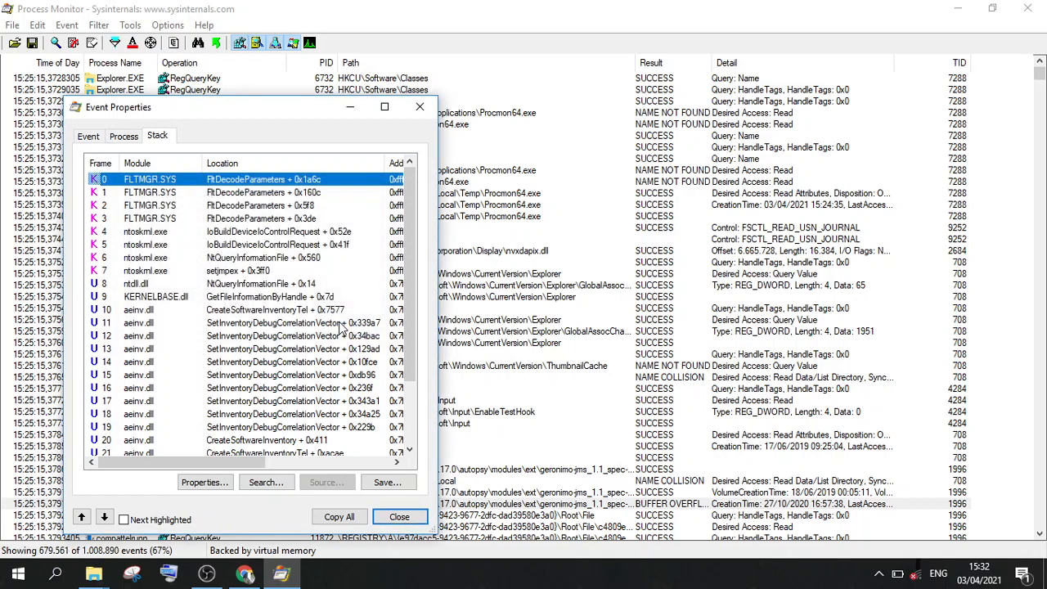
- Reopen the module properties of FLTMGR.SYS, and close them together with the event properties
click(209, 483)
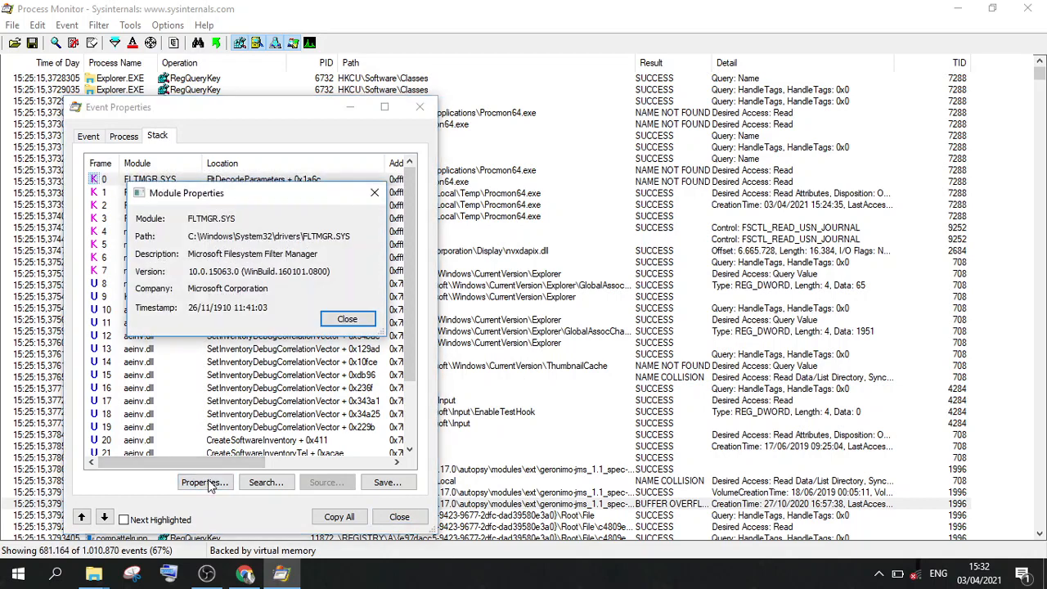
click(352, 321)
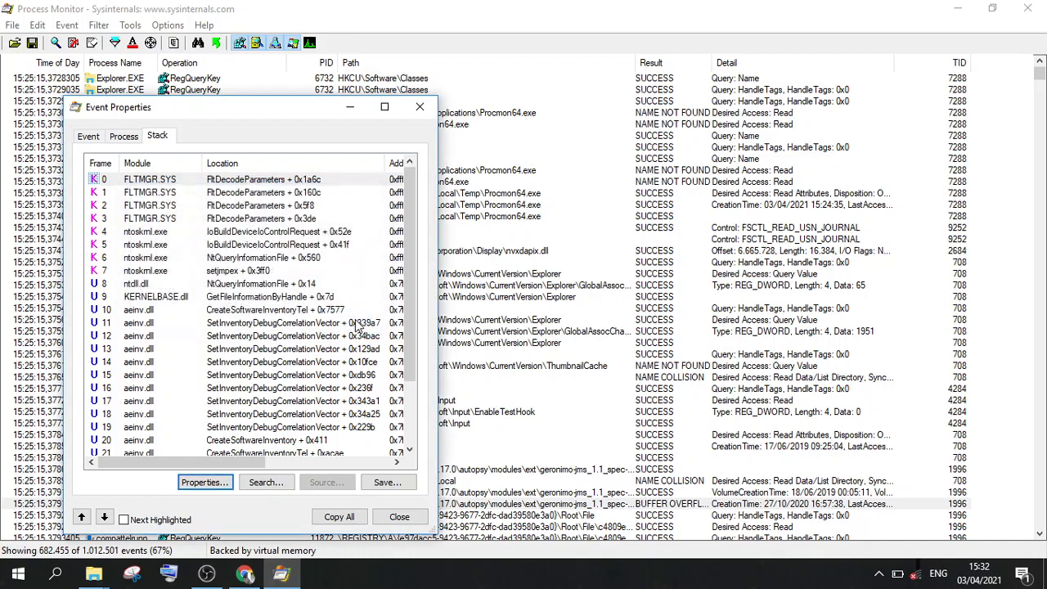
click(398, 517)
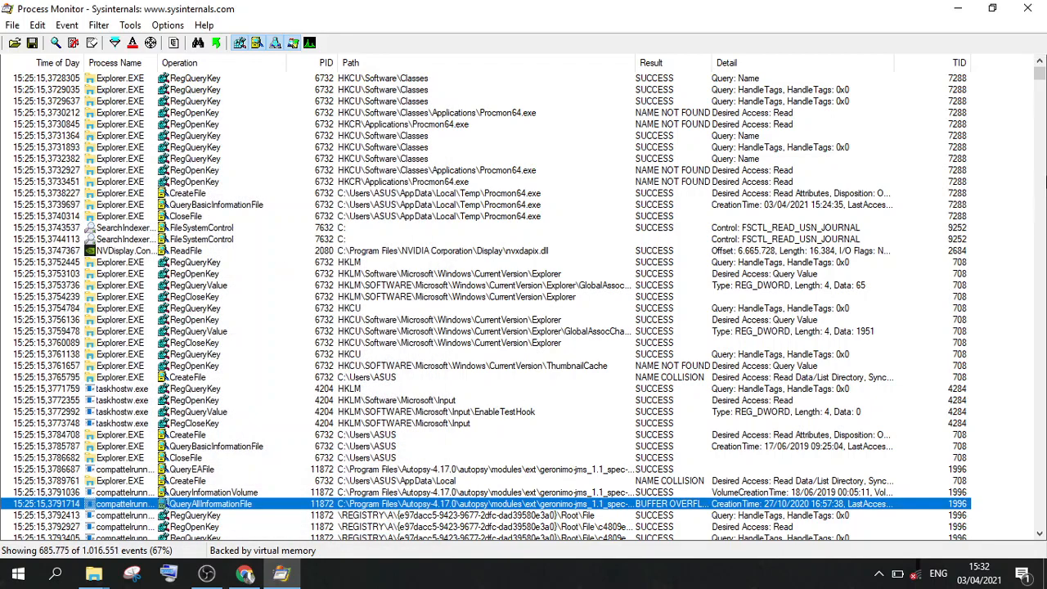
- Browse the captured event list from its first entry down to the 15:25:16 events, looking for other result types
drag(1039, 73, 1035, 587)
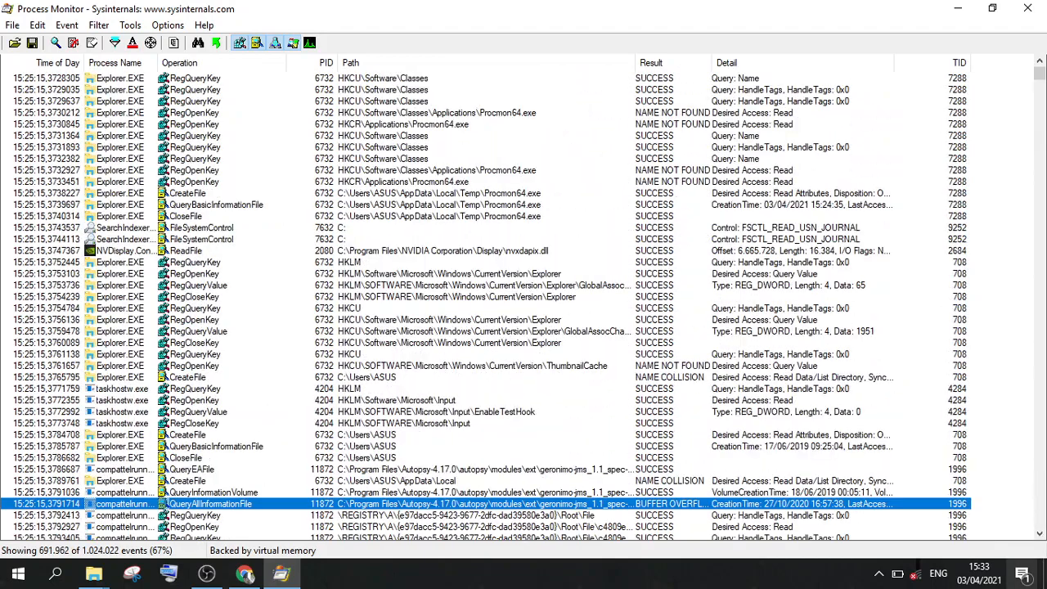
click(654, 400)
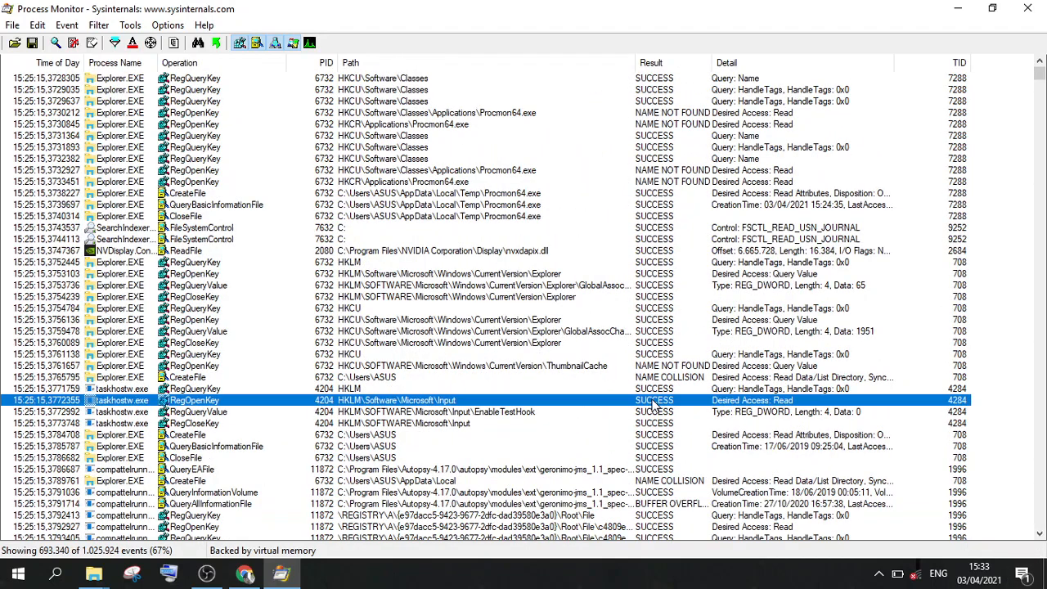
key(Up)
key(Up)
key(Up)
key(Up)
key(Up)
key(Up)
key(Up)
key(Up)
key(Up)
key(Up)
key(Up)
key(Up)
key(Up)
key(Up)
key(Up)
key(Up)
key(Up)
key(Up)
key(Up)
key(Up)
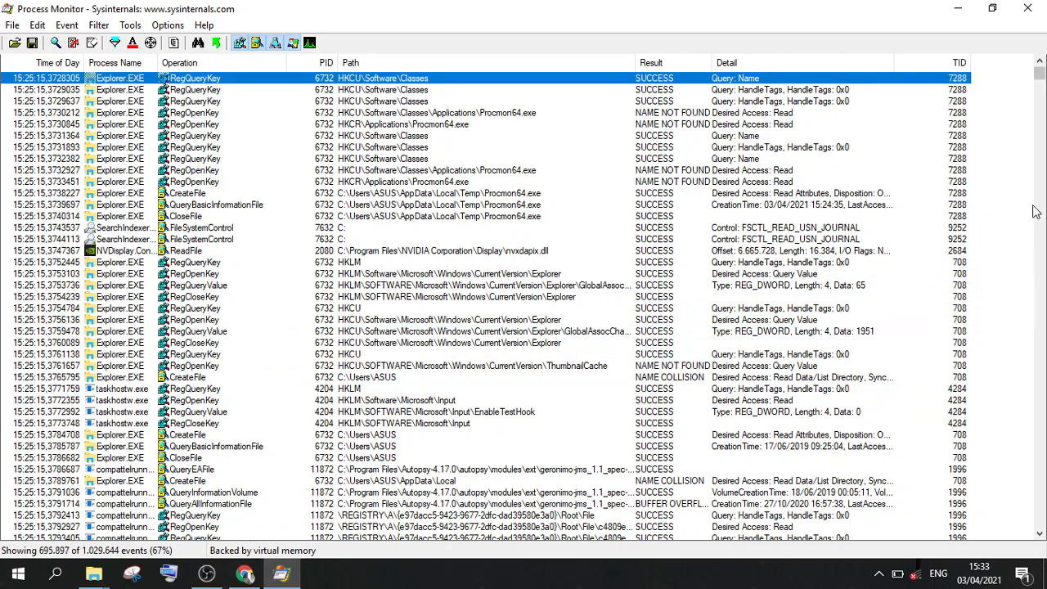
click(1040, 92)
click(1041, 91)
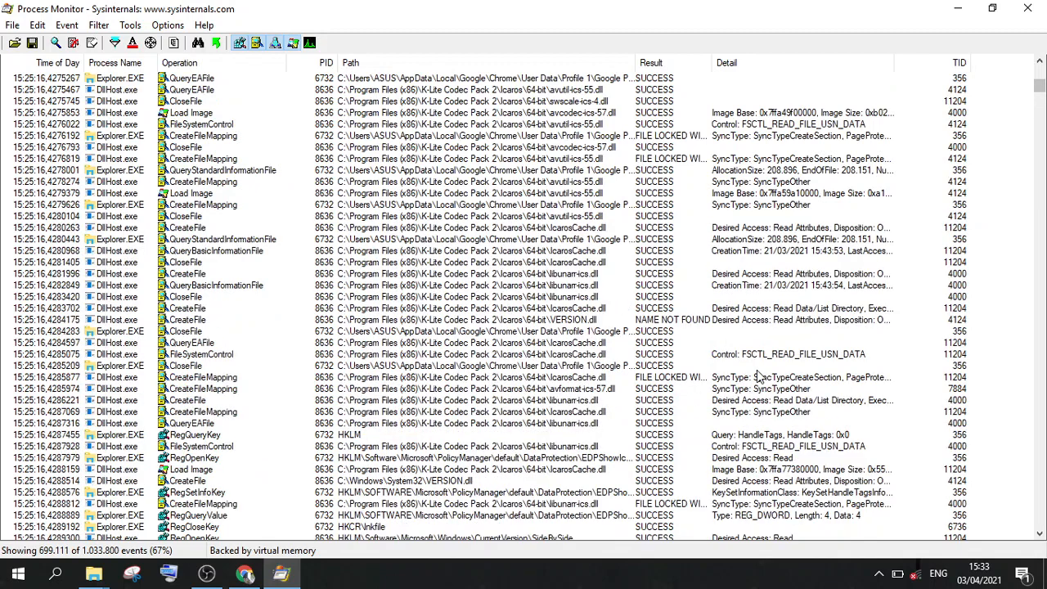
- Open the properties of the IcarosCache.dll event with result FILE LOCKED WITH ONLY READERS and review its SyncType and PageProtection
click(683, 379)
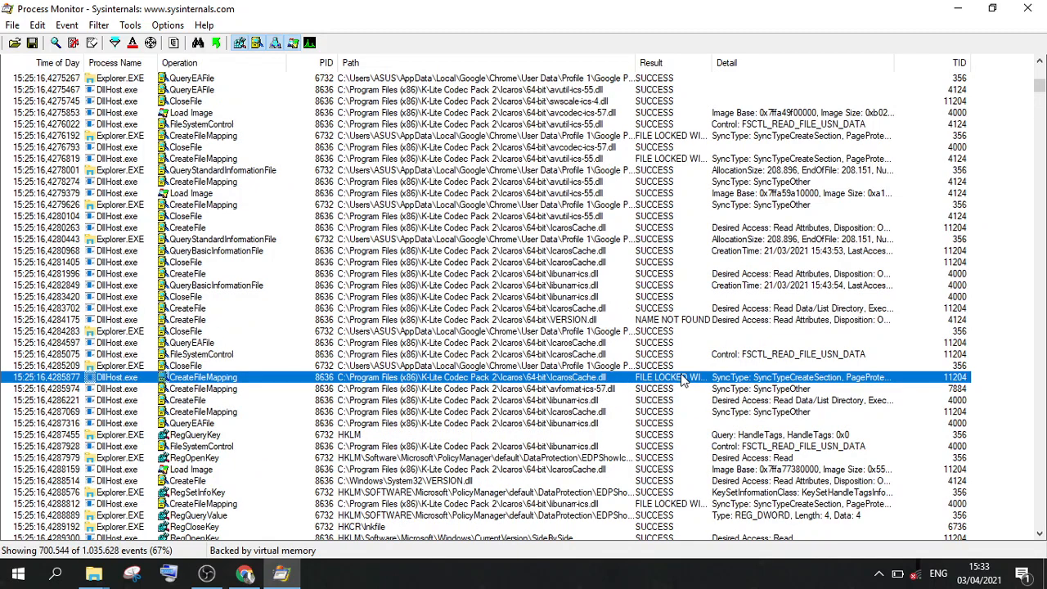
right_click(683, 379)
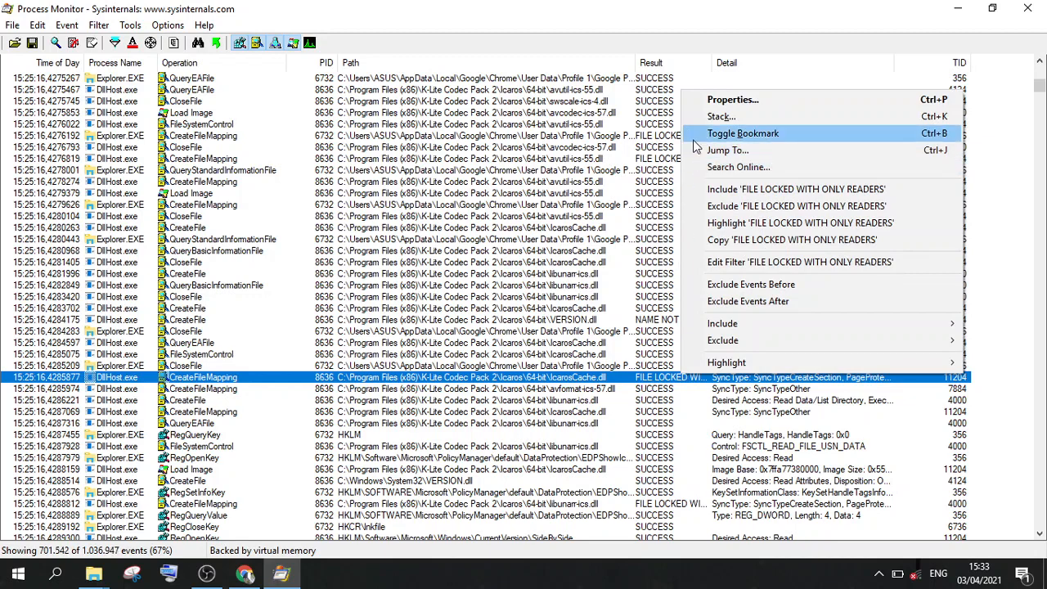
click(716, 102)
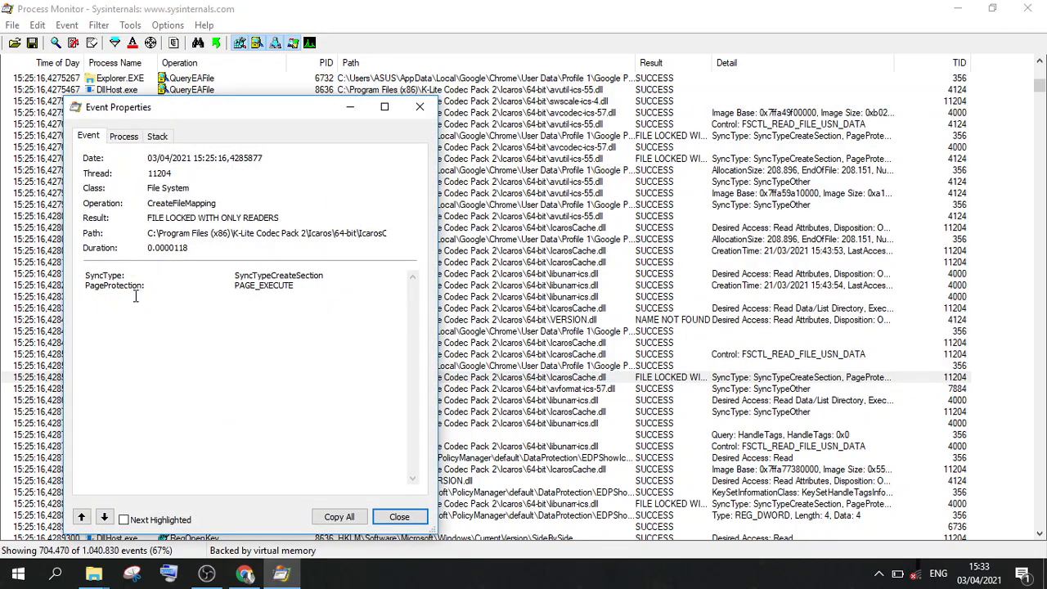
drag(301, 284, 87, 278)
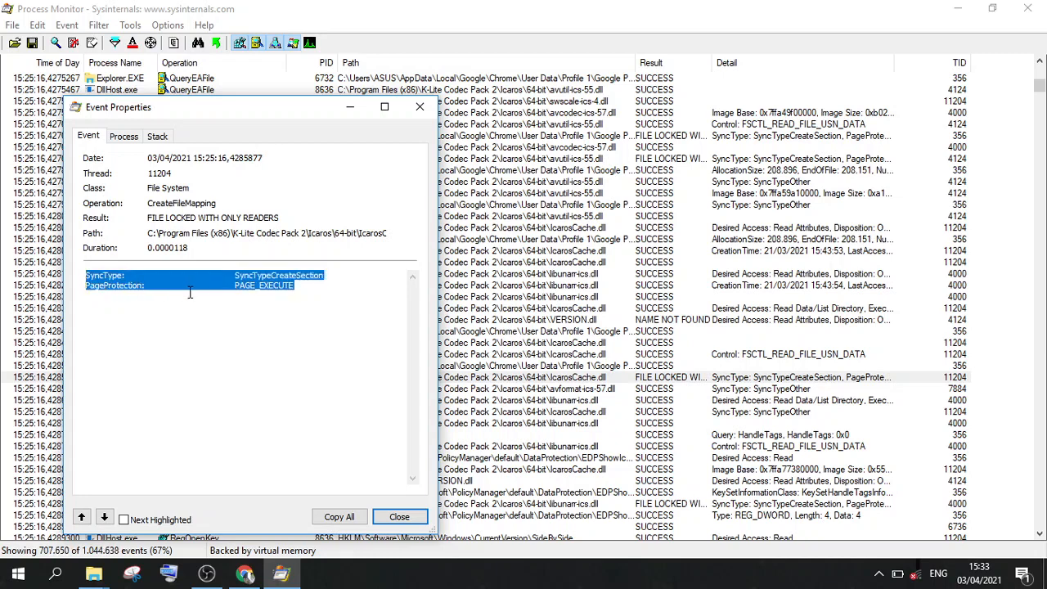
- Review the class, operation and result of the CreateFileMapping event
click(210, 185)
key(ctrl+a)
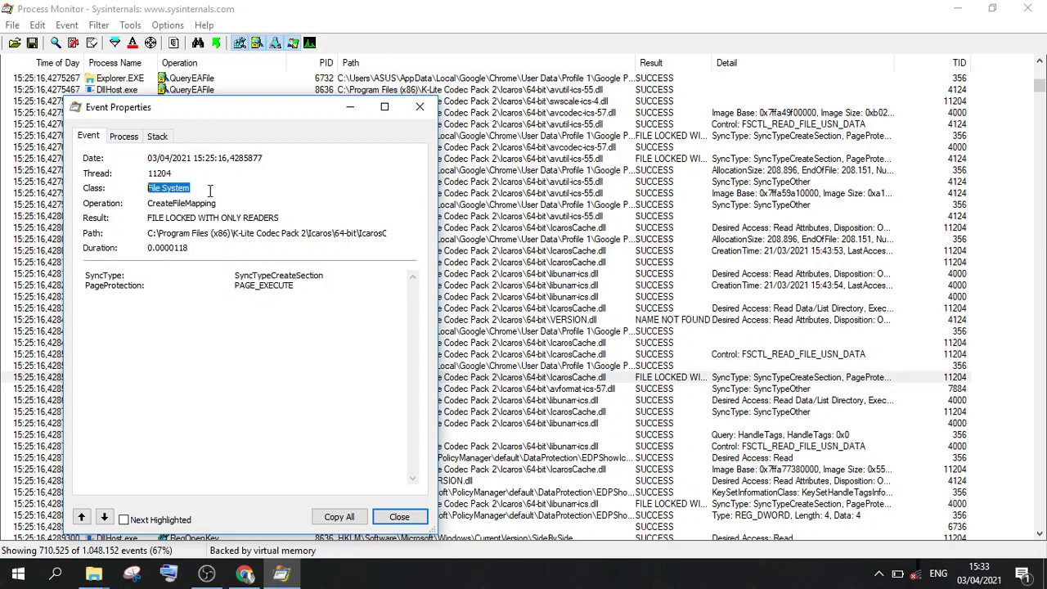
drag(237, 203, 161, 204)
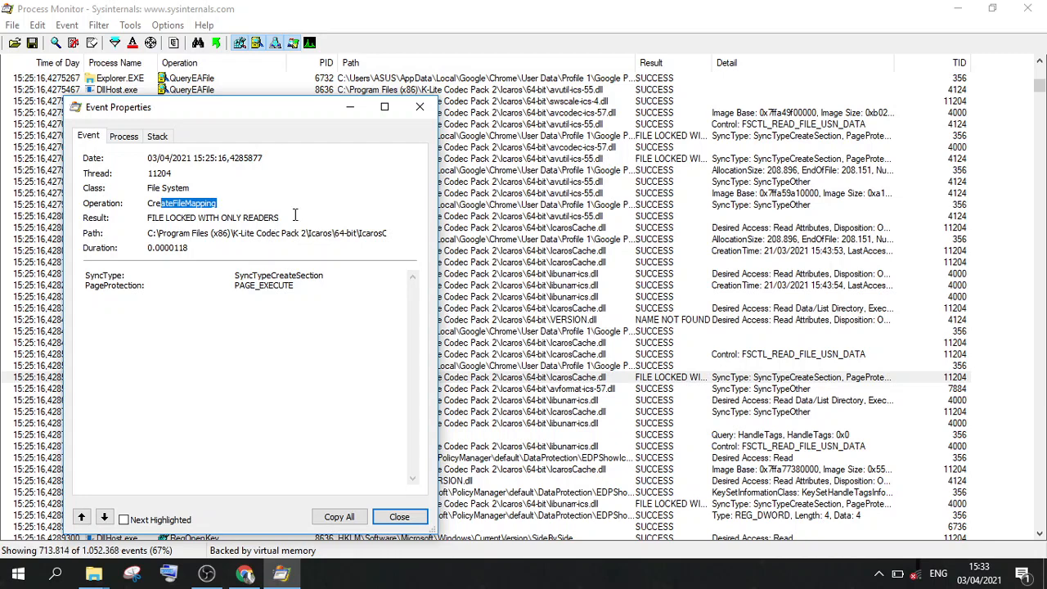
drag(280, 218, 209, 218)
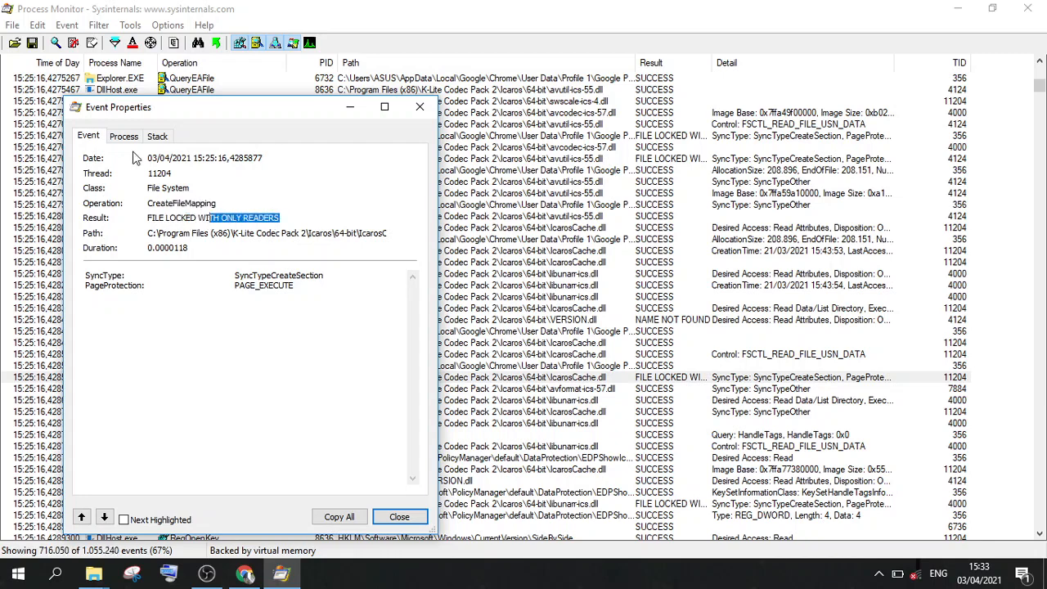
- Review the event's process properties, including the image description and name of DllHost.exe
click(125, 138)
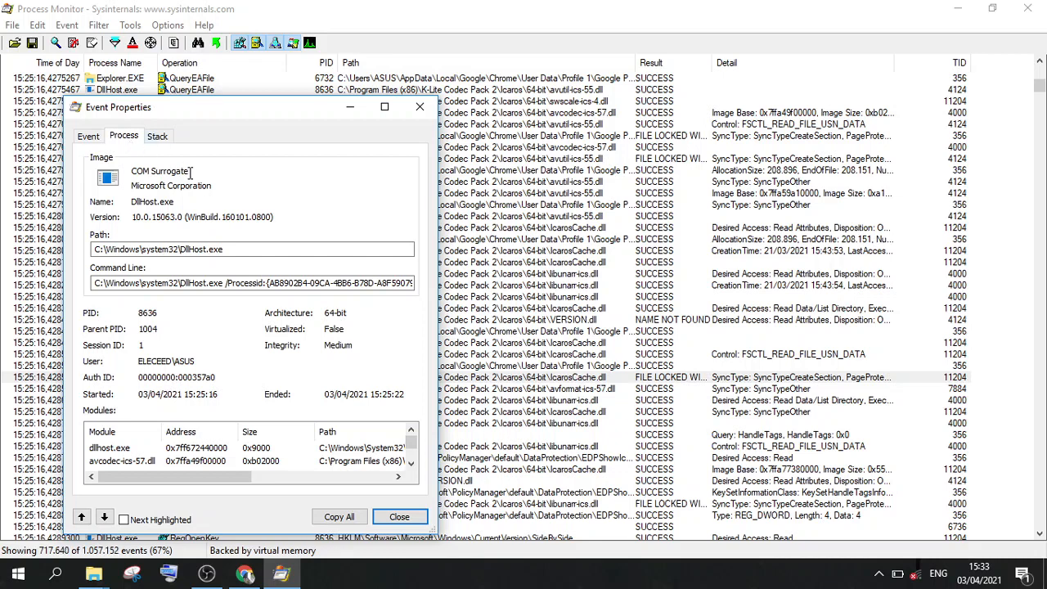
drag(190, 171, 129, 175)
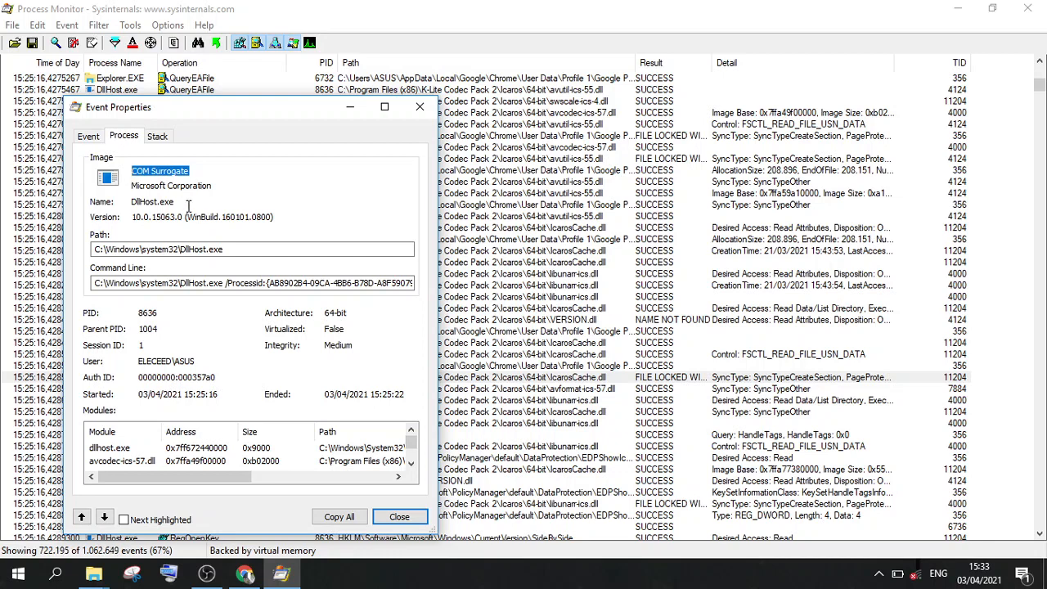
drag(182, 202, 127, 210)
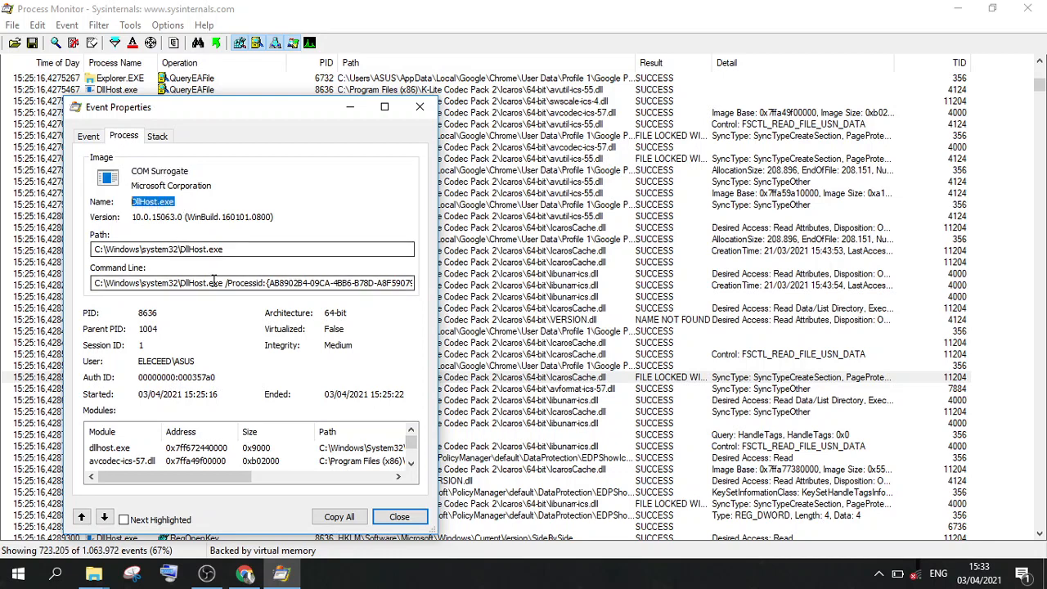
- Inspect the event's call stack and the module description of ntoskrnl.exe at frame 3, and close both property dialogs
click(171, 135)
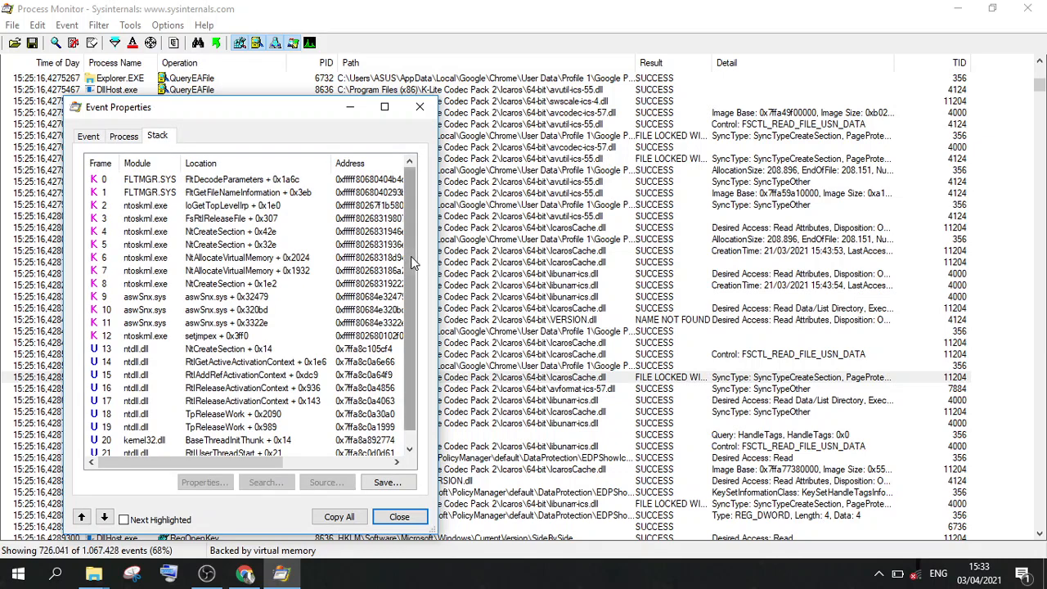
drag(411, 256, 413, 304)
double_click(271, 217)
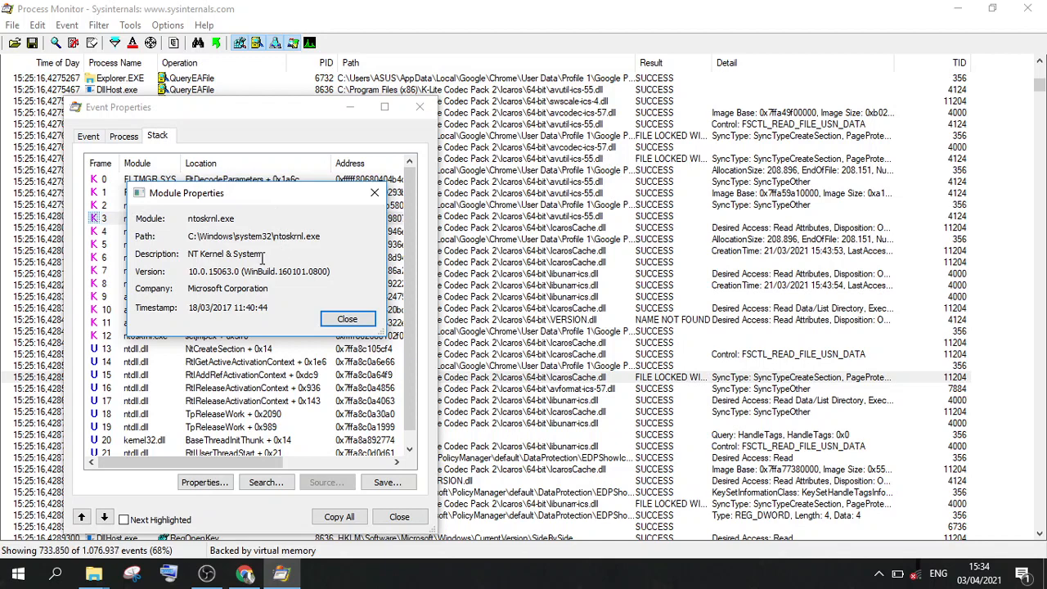
drag(270, 260, 200, 258)
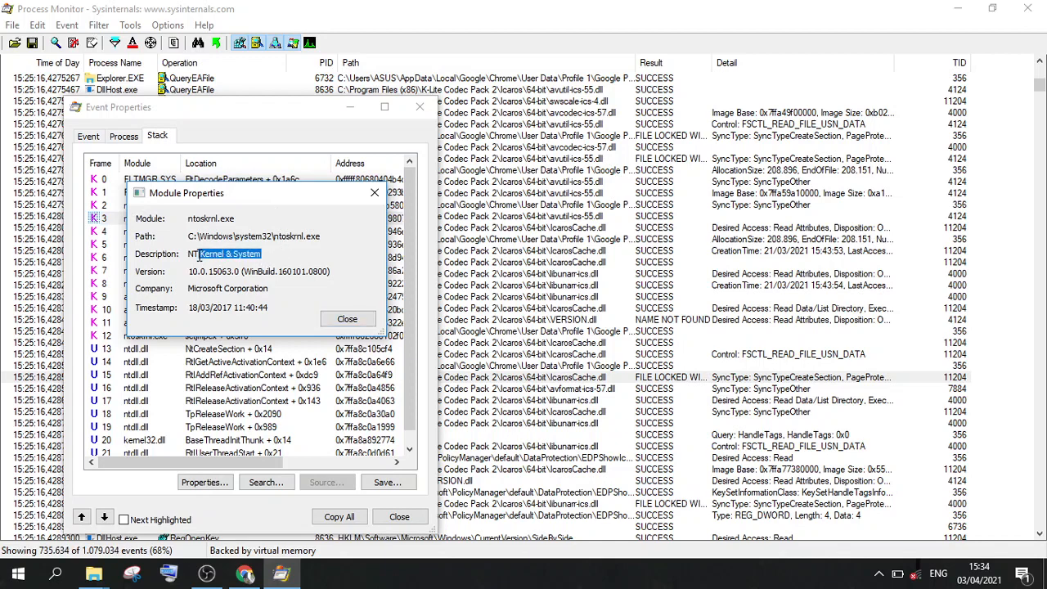
click(347, 319)
click(399, 516)
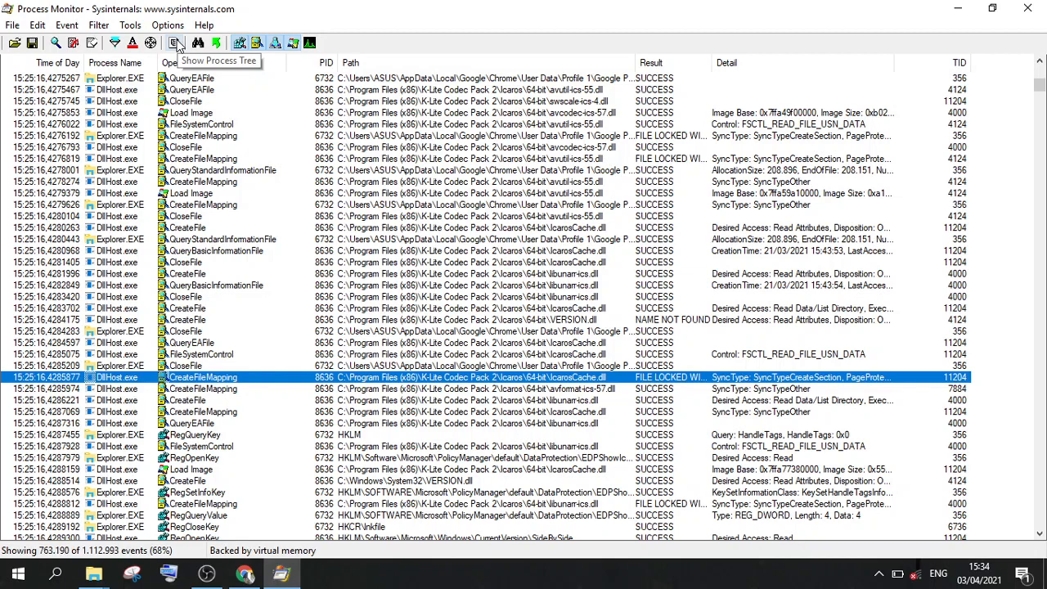
- Open the process tree and view the details of svchost.exe (1004), svchost.exe (972) and csrss.exe (680)
click(175, 43)
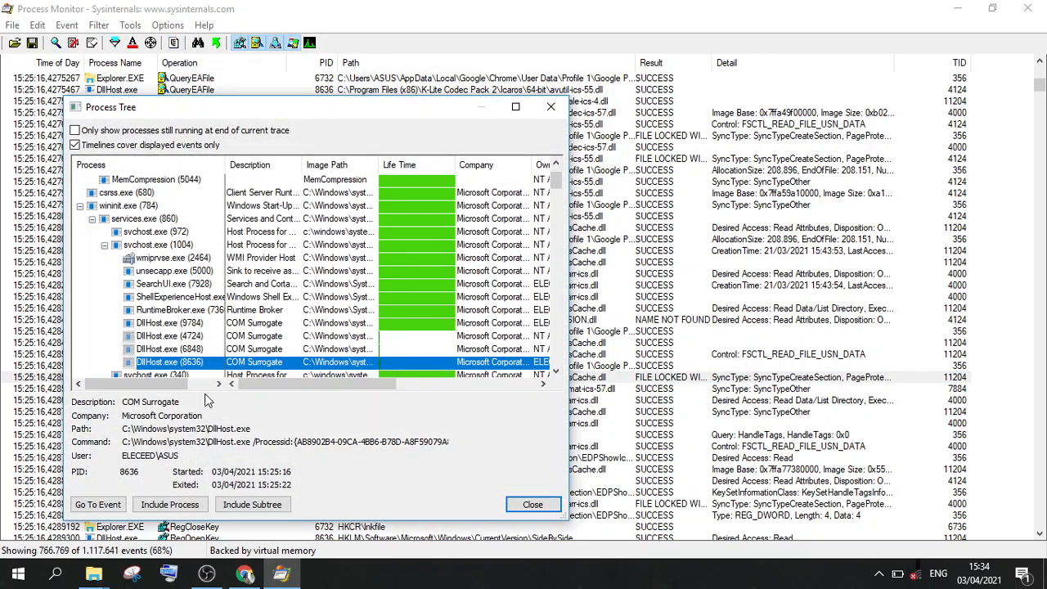
mouse_move(261, 380)
mouse_down()
mouse_move(400, 391)
mouse_move(250, 391)
mouse_up()
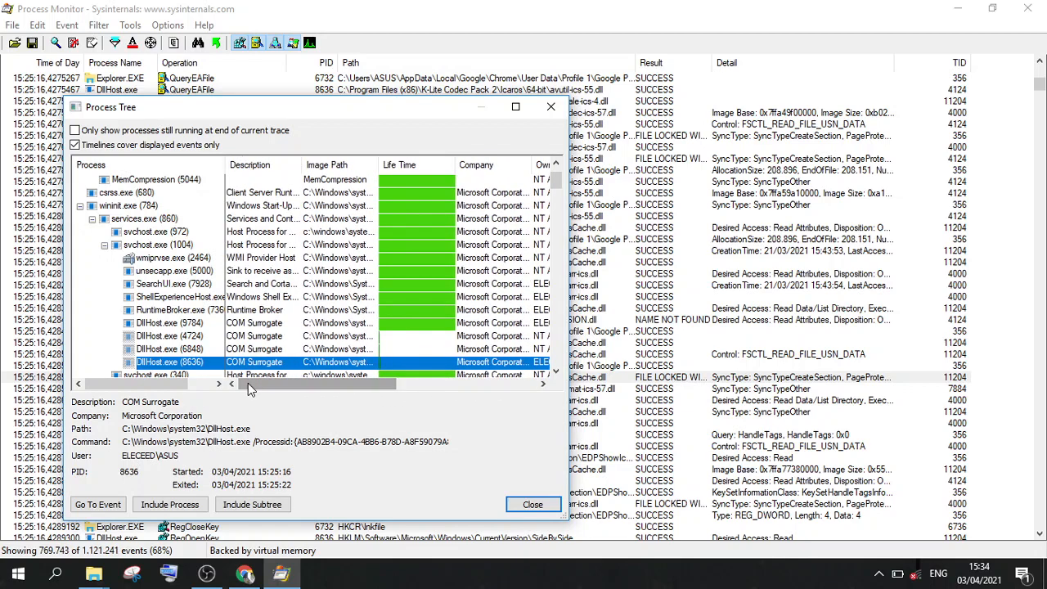
click(176, 247)
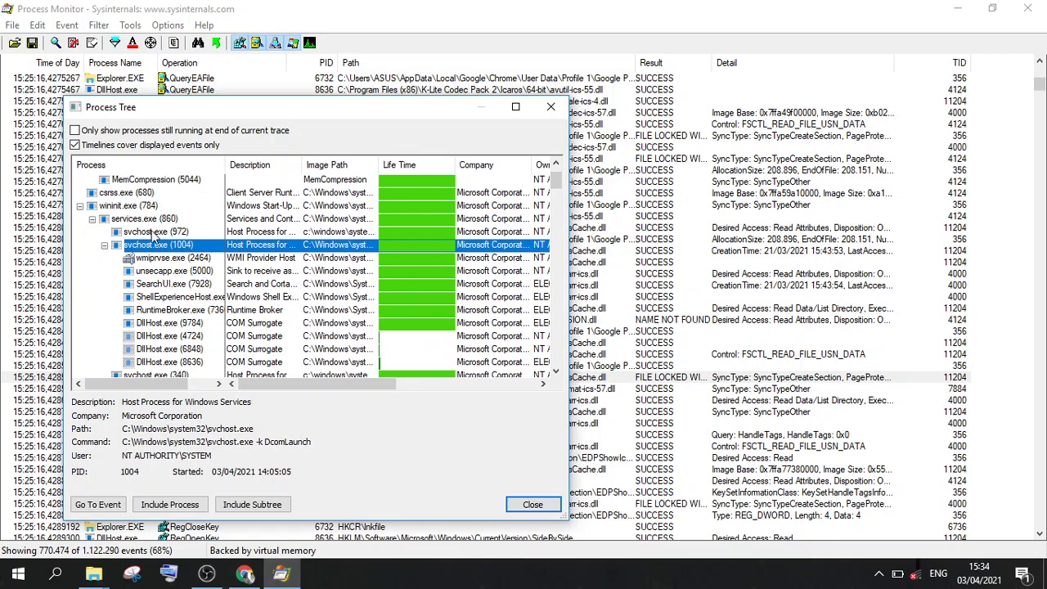
click(154, 232)
click(144, 195)
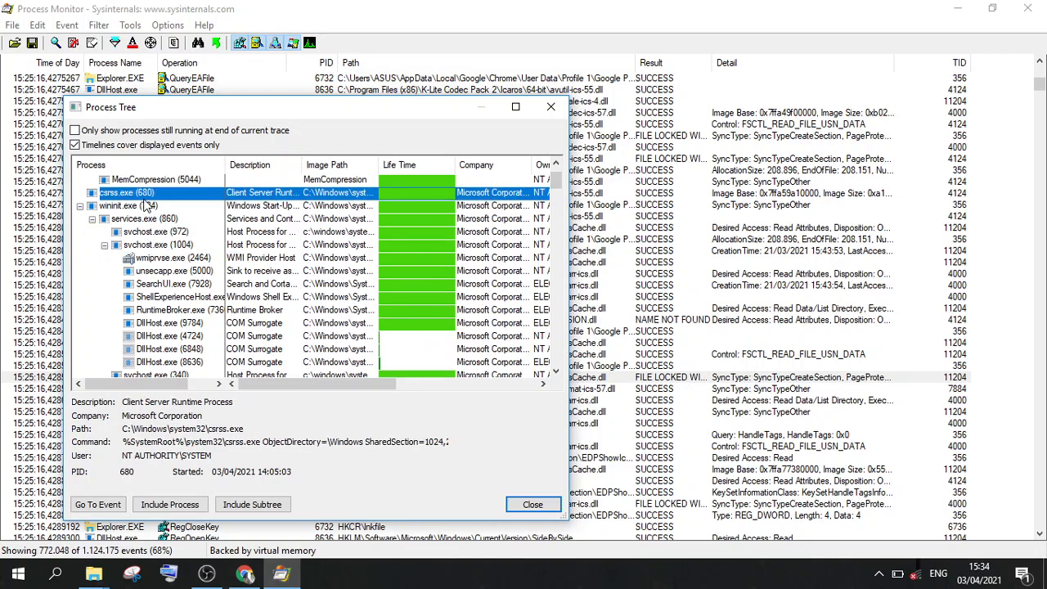
- Look through the process tree's columns, from Description and Life Time to Start Time and End Time
mouse_move(317, 389)
mouse_down()
mouse_move(362, 393)
mouse_move(305, 389)
mouse_up()
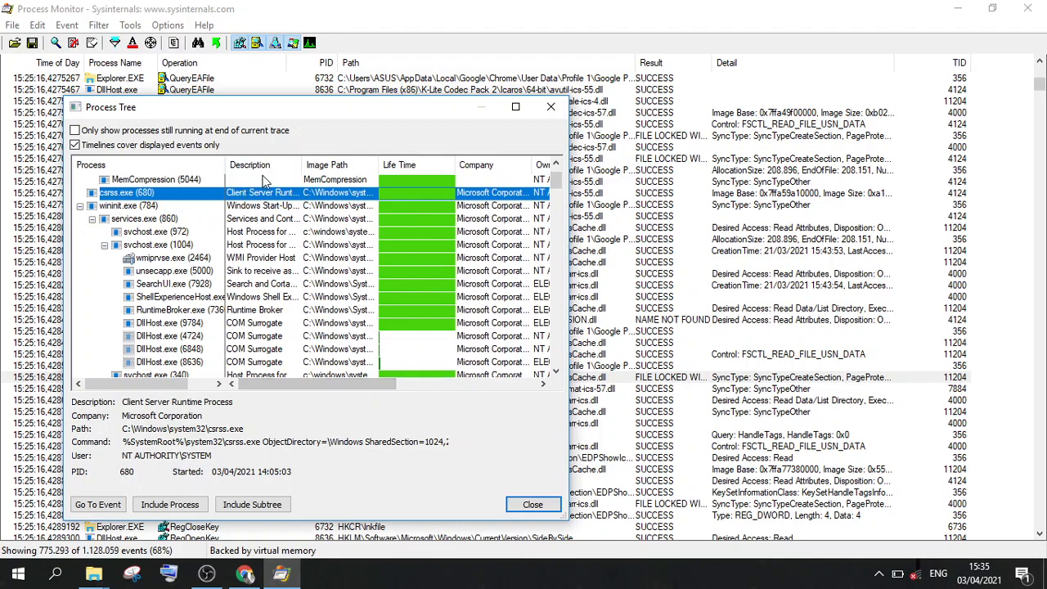
drag(319, 383, 499, 391)
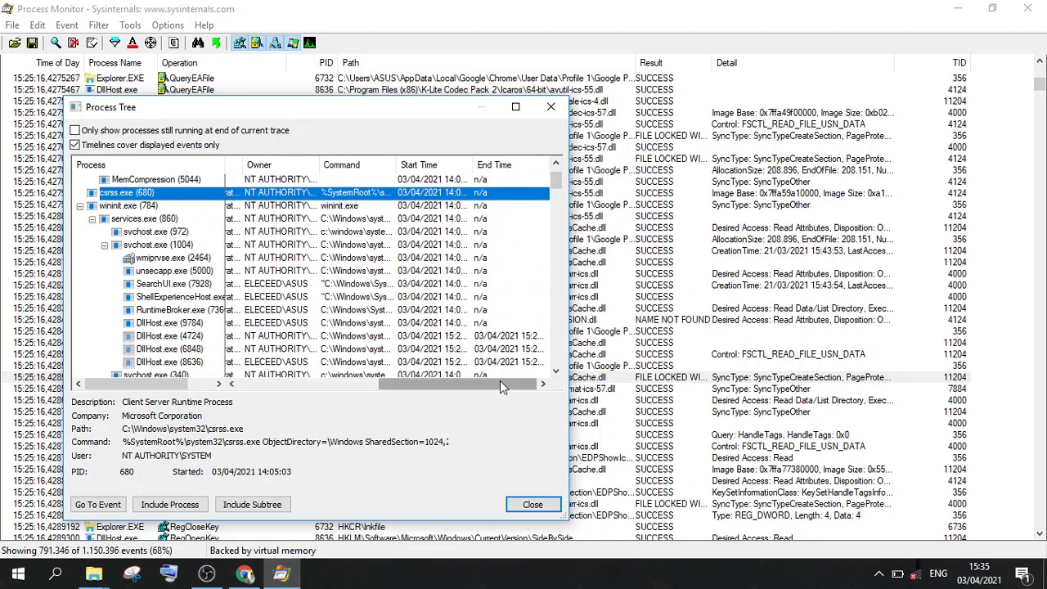
drag(455, 383, 254, 401)
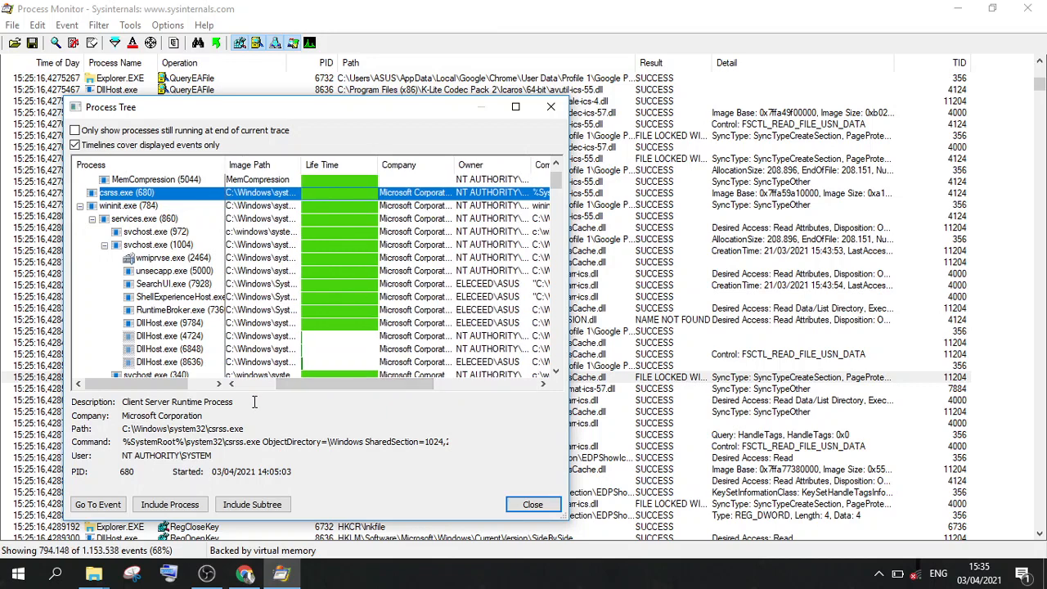
- Filter the event list to include the subtree of wininit.exe (784), and select the libunarr-ics.dll CloseFile event
click(154, 205)
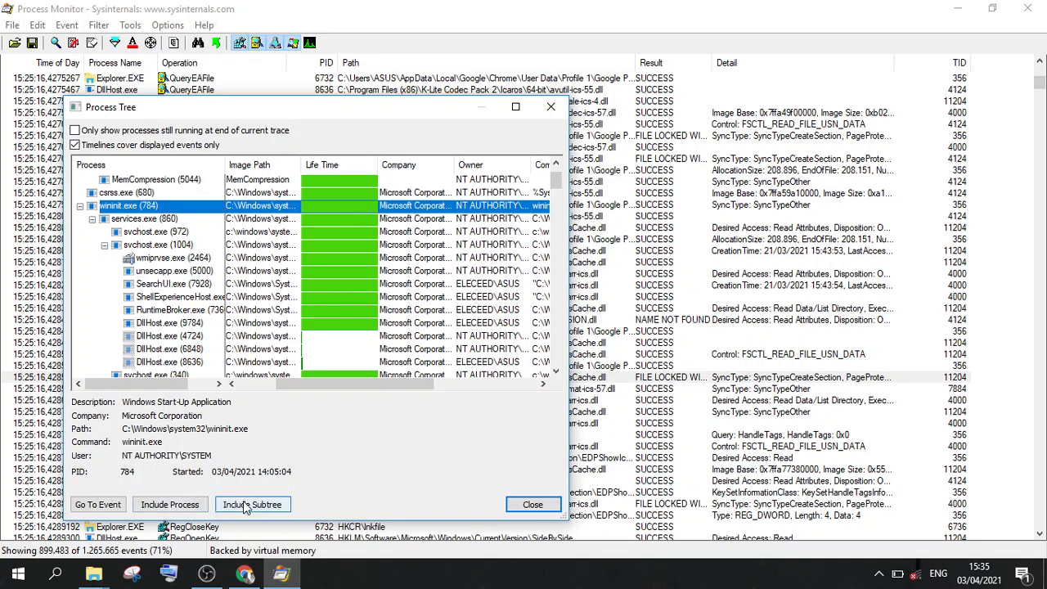
click(287, 505)
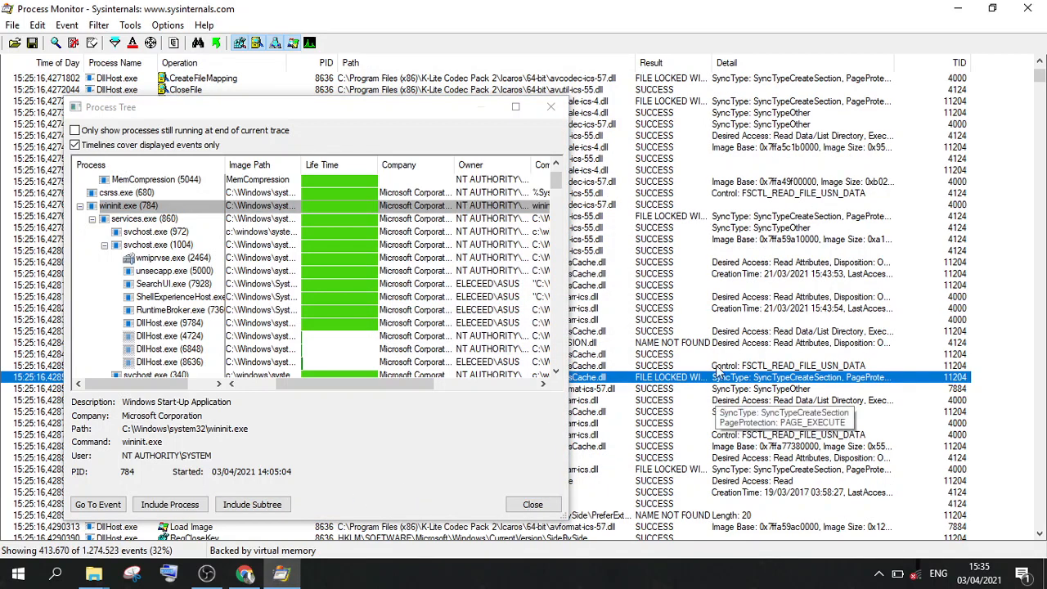
click(715, 322)
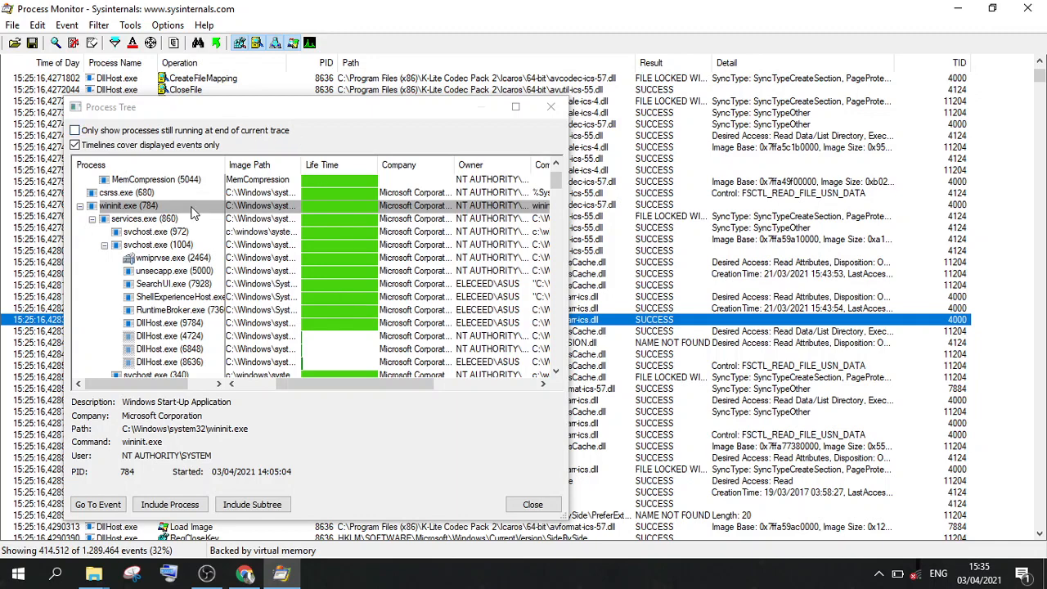
- Limit the process tree to processes still running at the end of the current trace, and close it
click(73, 132)
click(74, 131)
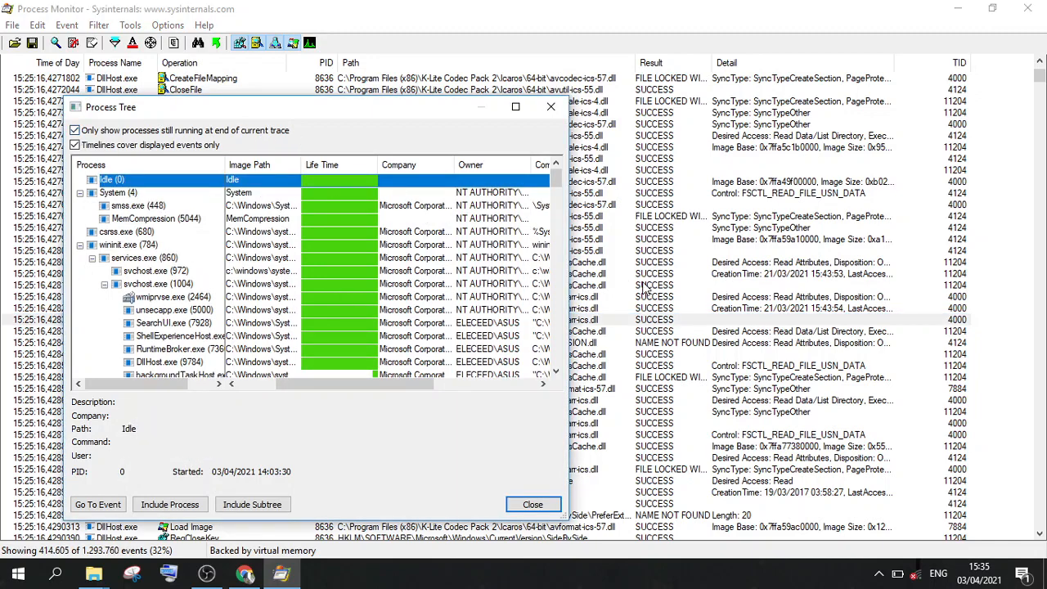
click(536, 507)
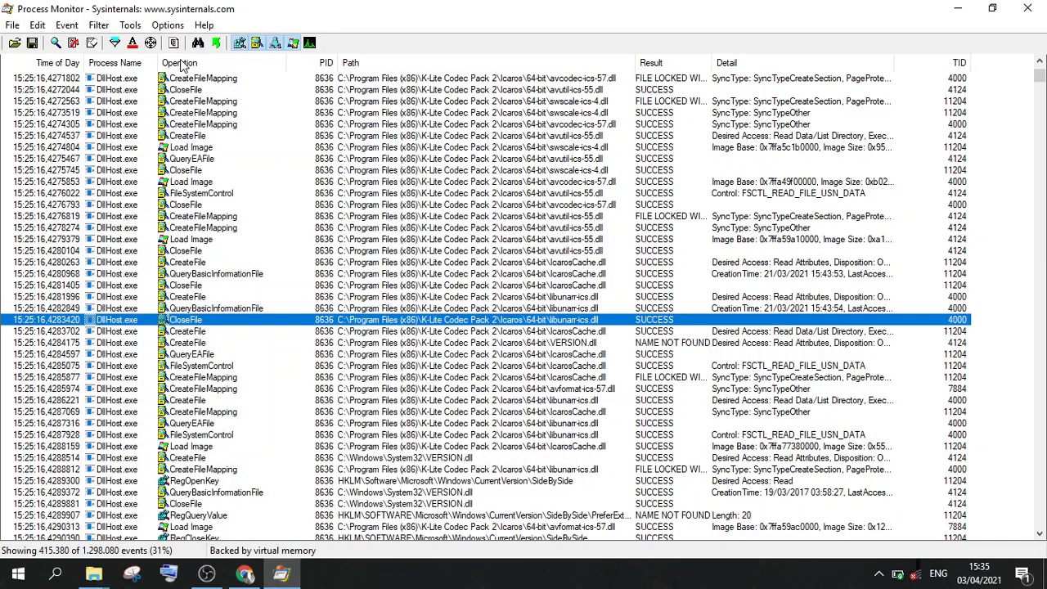
click(13, 25)
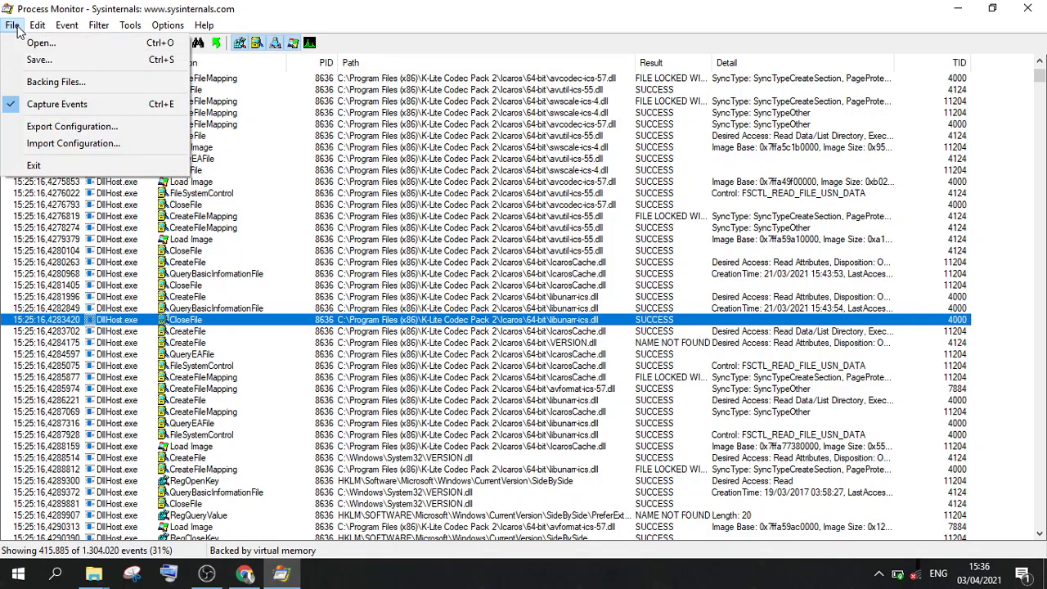
click(236, 171)
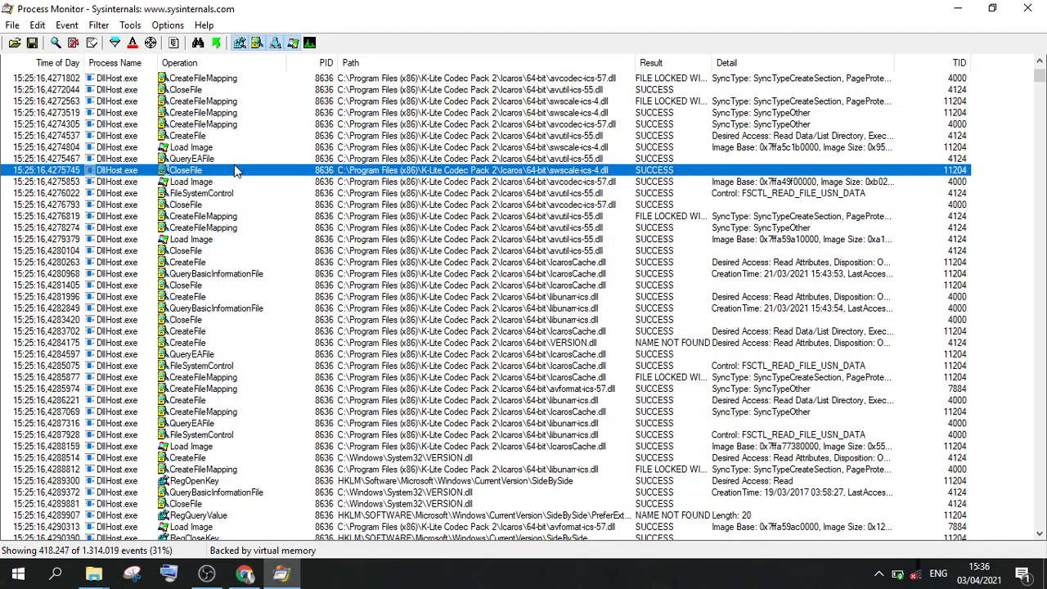
click(249, 181)
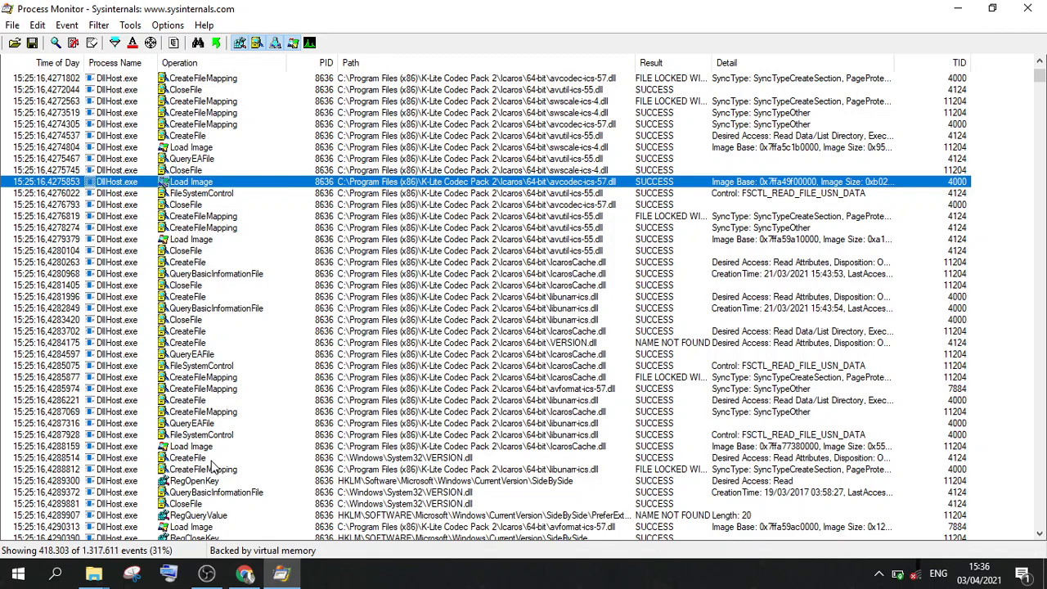
click(505, 451)
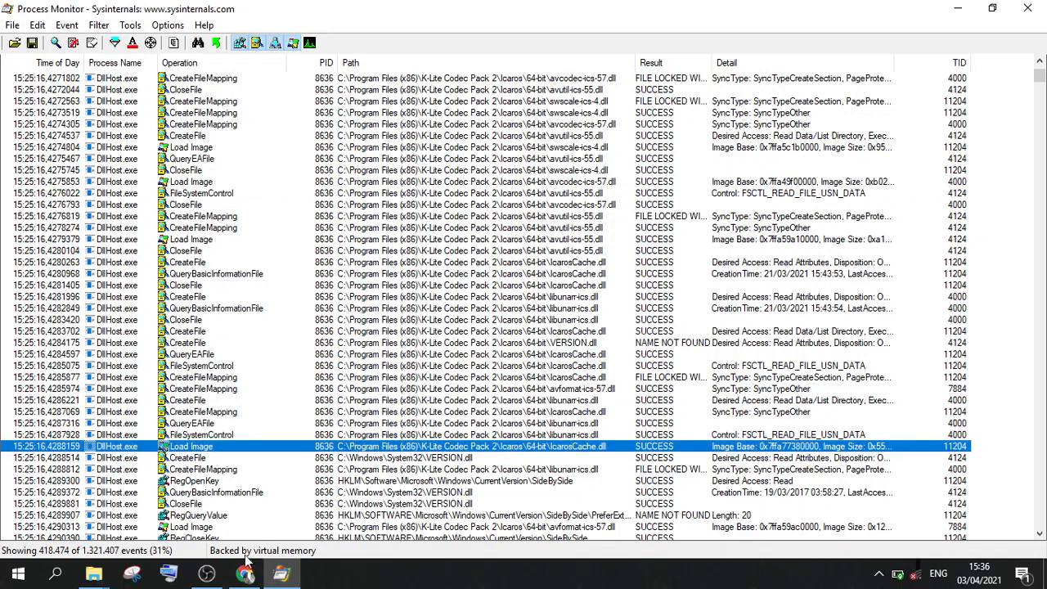
click(209, 574)
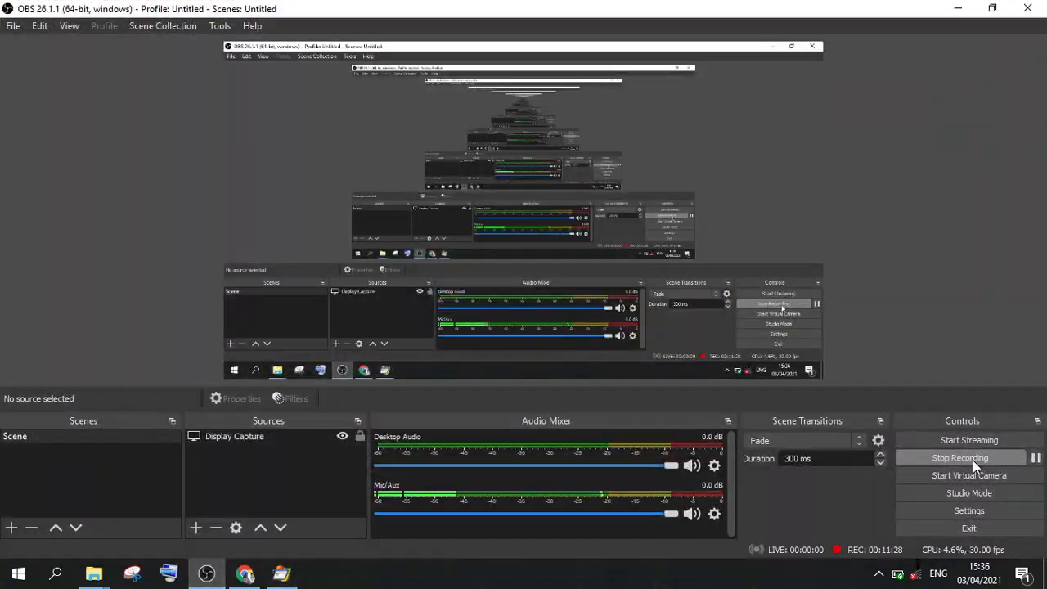